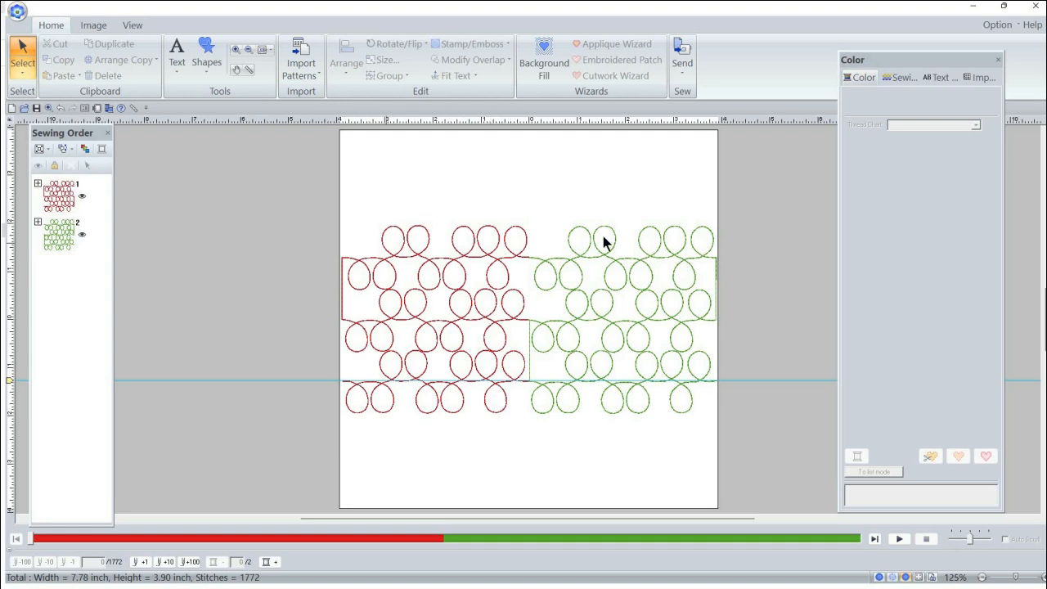
# Step: Run the stitch simulation on the joined red and green double loop squares
pyautogui.moveTo(548, 217); pyautogui.dragTo(709, 433)
pyautogui.click(655, 281)
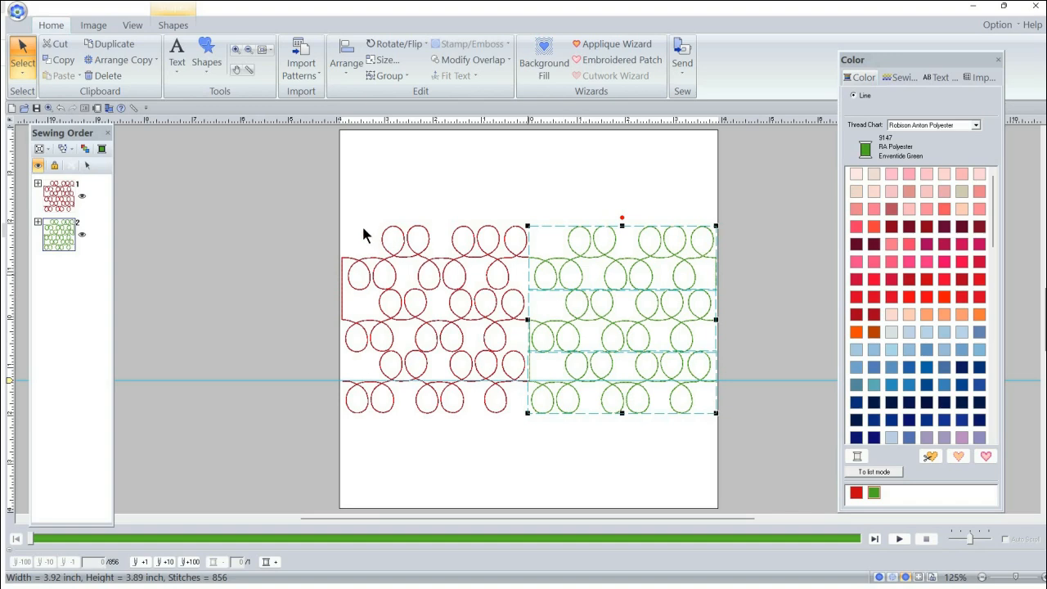
pyautogui.click(899, 540)
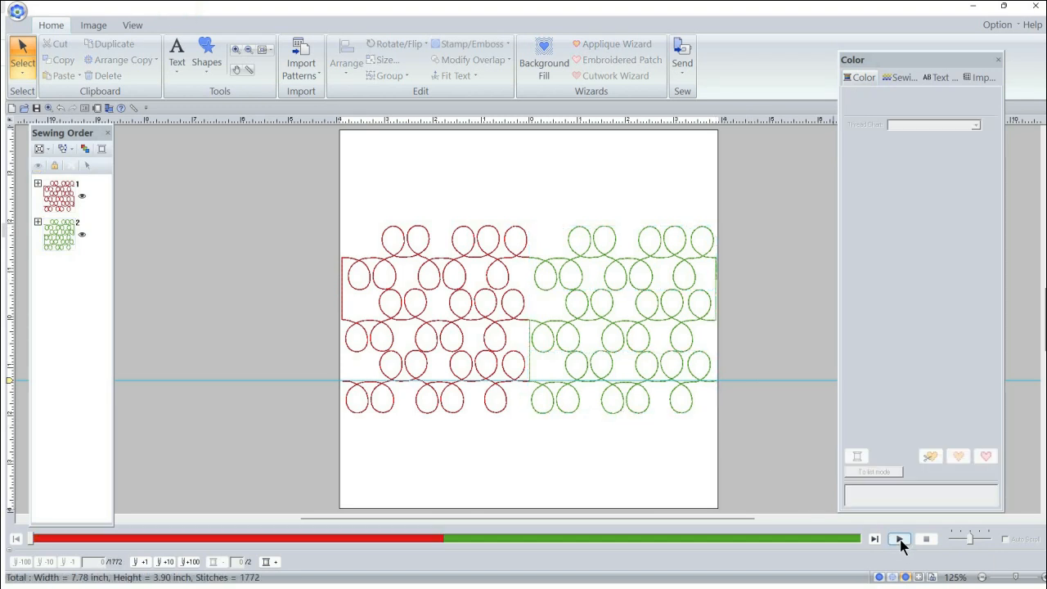
pyautogui.click(900, 539)
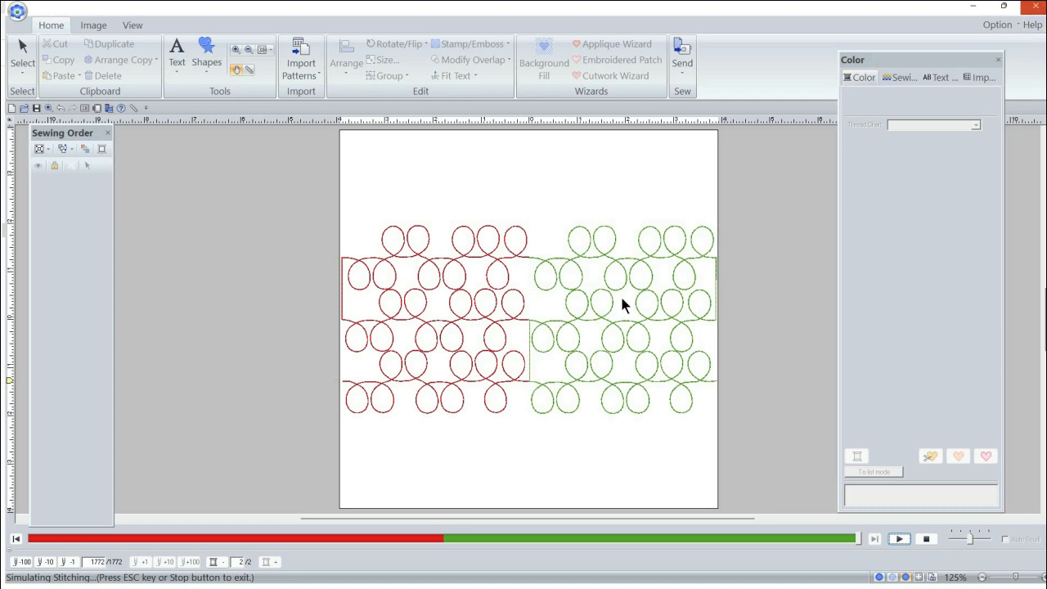
# Step: Switch to File Explorer, open "Double Loops E2E A+B 5x7 in 9x14 hoop.pes" from the Double Loops - Originals folder and maximize its window
pyautogui.click(592, 339)
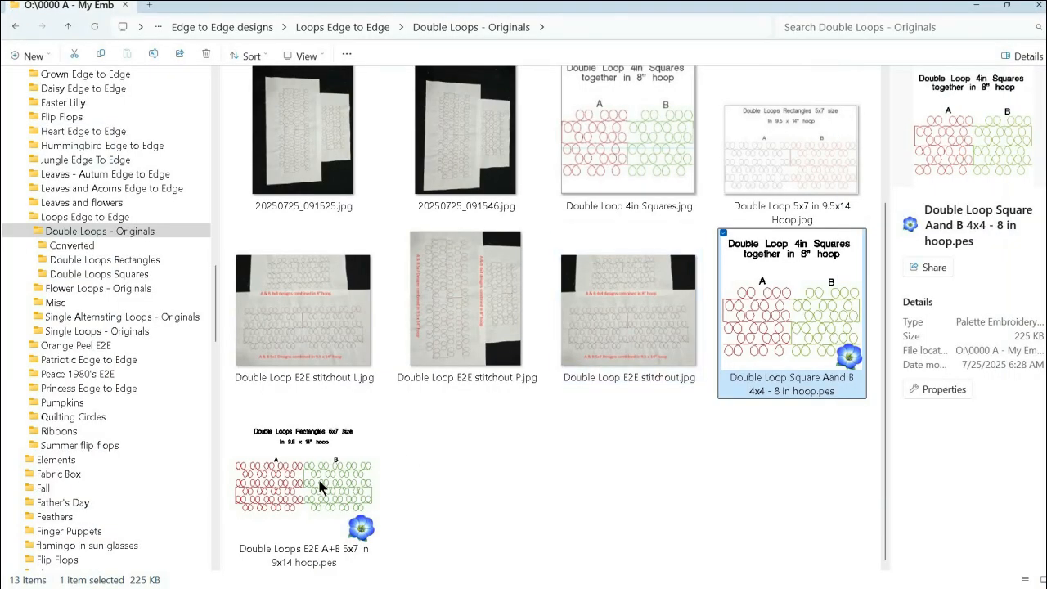
pyautogui.click(314, 489)
pyautogui.doubleClick(313, 485)
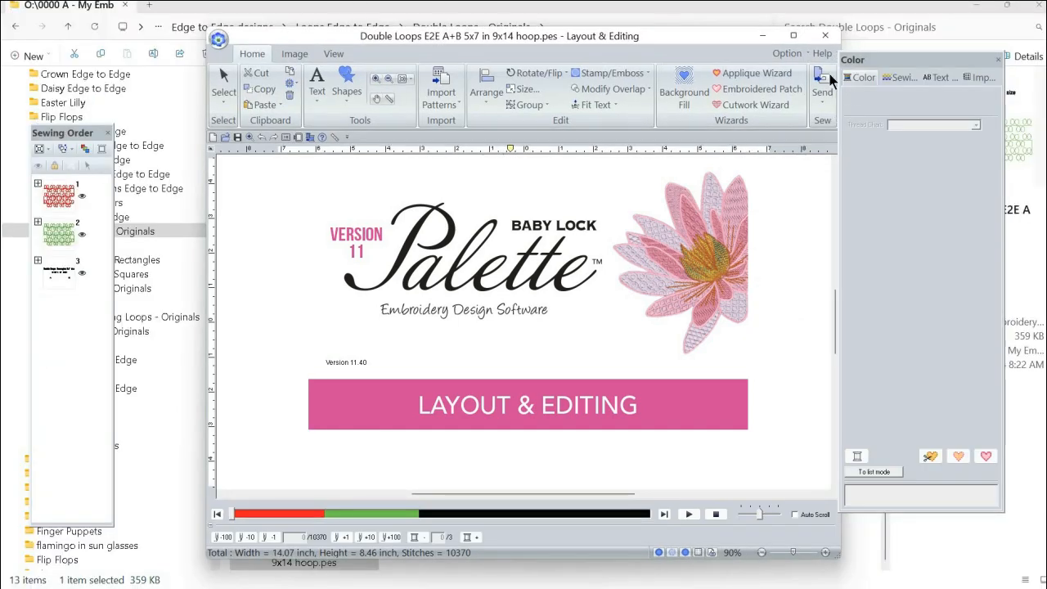
pyautogui.click(794, 36)
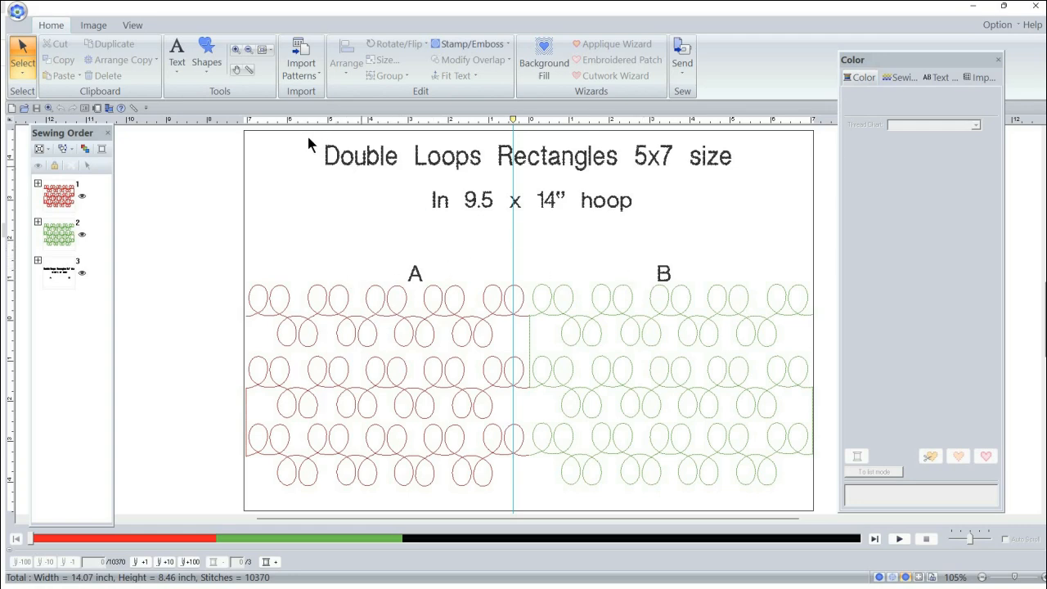
# Step: Delete the title text and the A and B labels, and center the remaining loop designs in the hoop
pyautogui.moveTo(308, 138); pyautogui.dragTo(679, 287)
pyautogui.press('Delete')
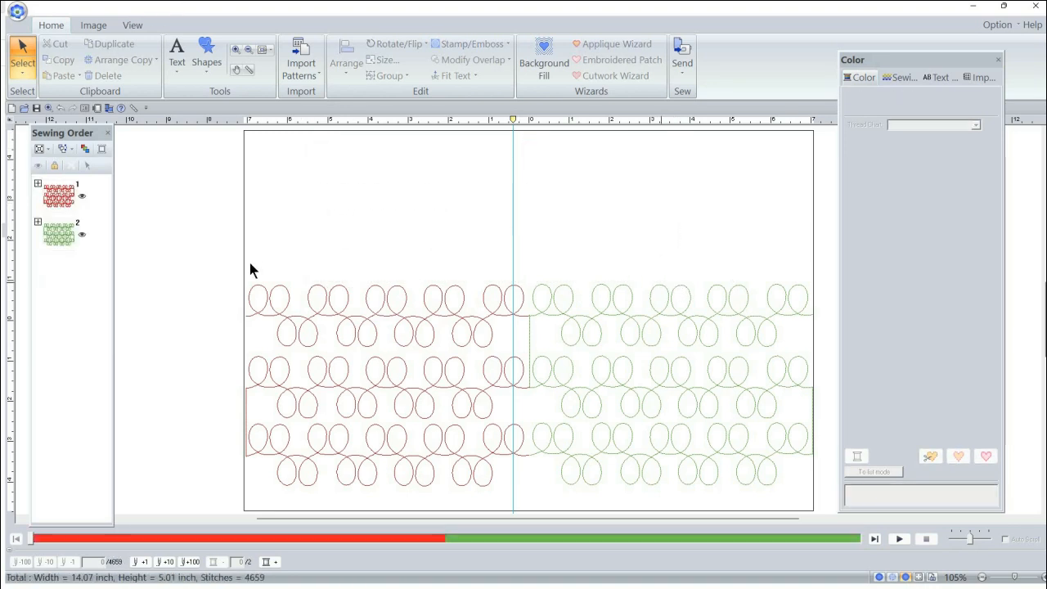
pyautogui.moveTo(232, 255); pyautogui.dragTo(827, 509)
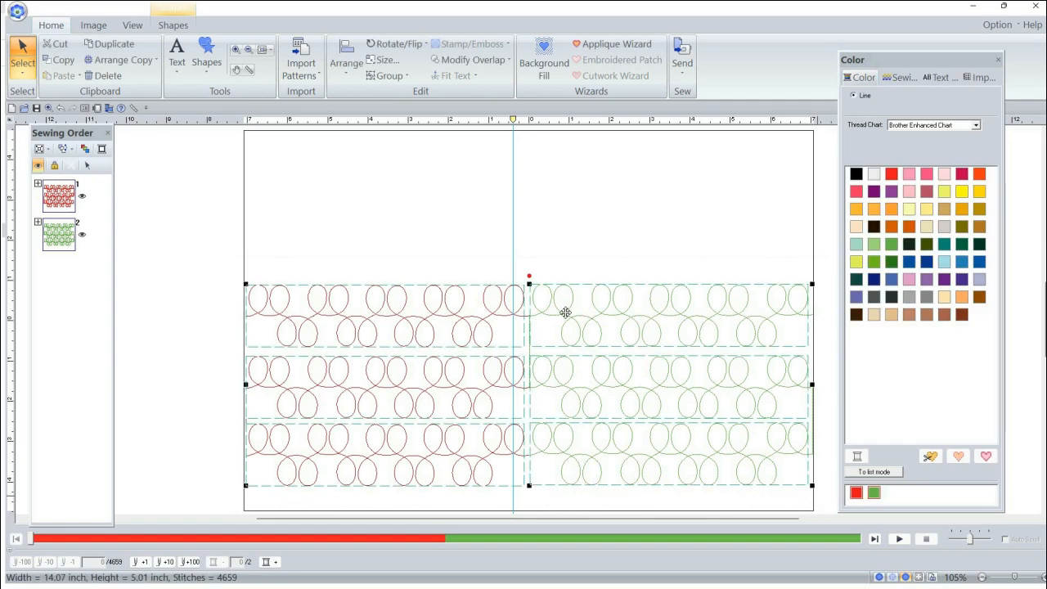
pyautogui.rightClick(566, 318)
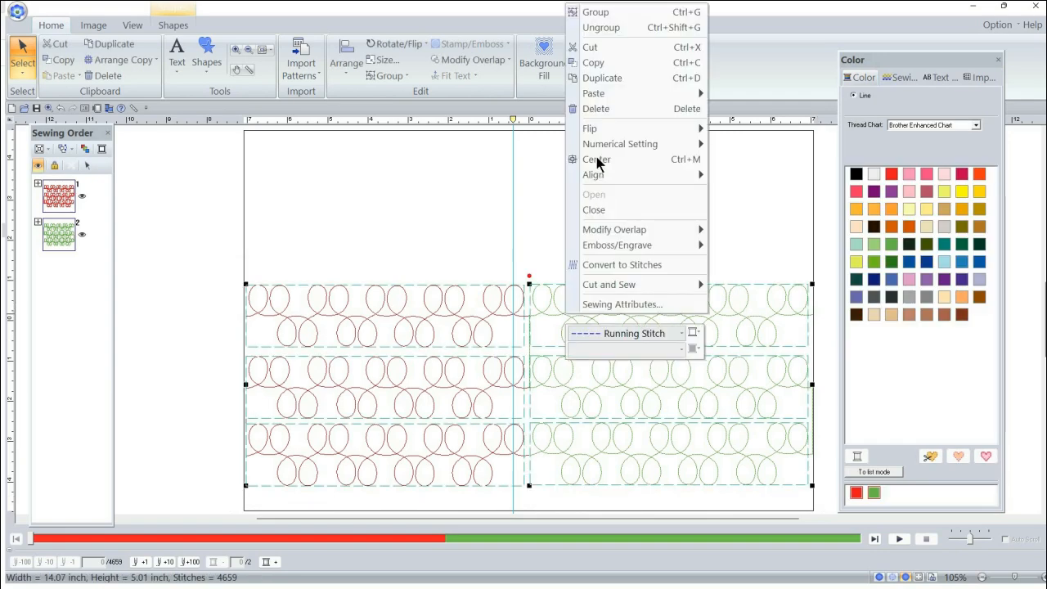
pyautogui.click(596, 161)
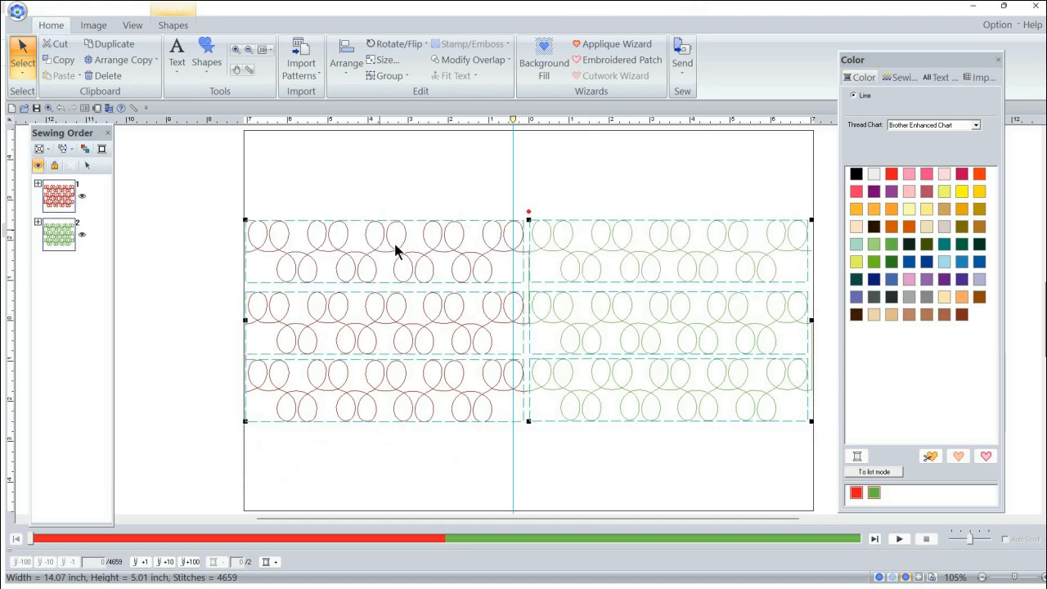
# Step: Group the red and green loop designs into a single object and clear the selection
pyautogui.rightClick(432, 258)
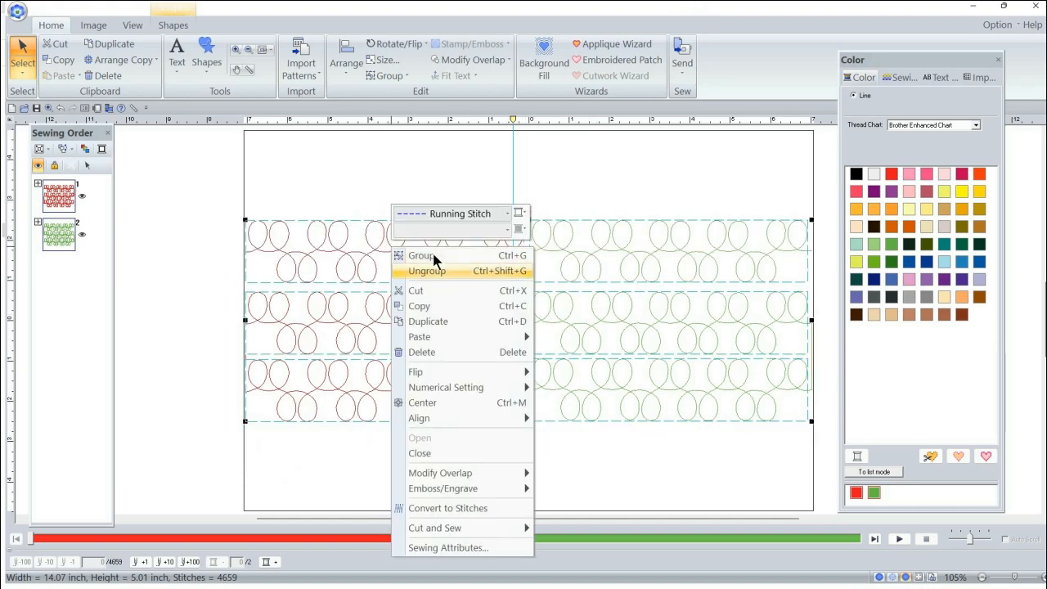
pyautogui.click(433, 252)
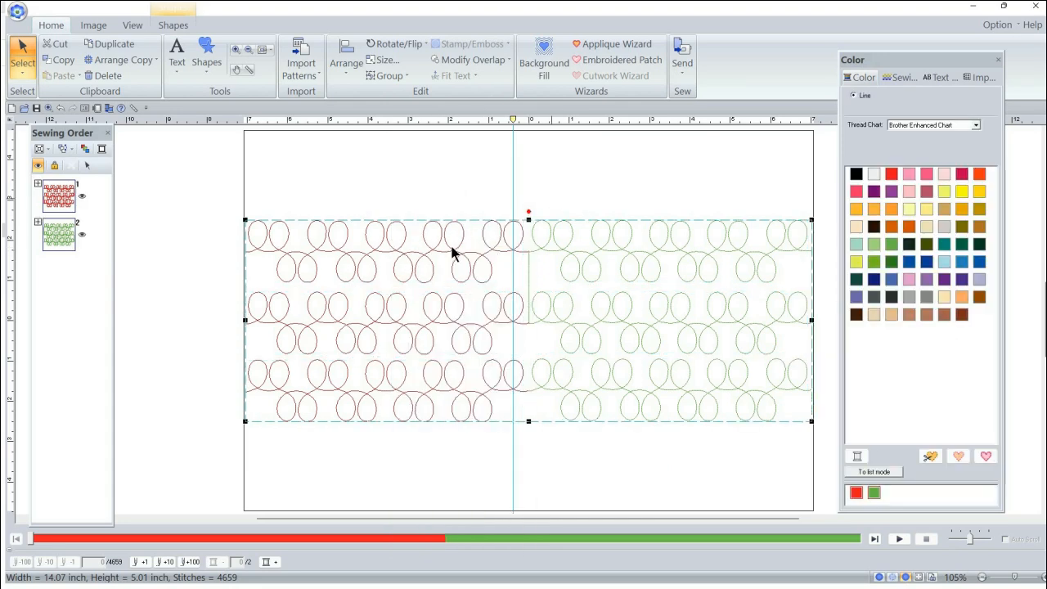
pyautogui.click(597, 196)
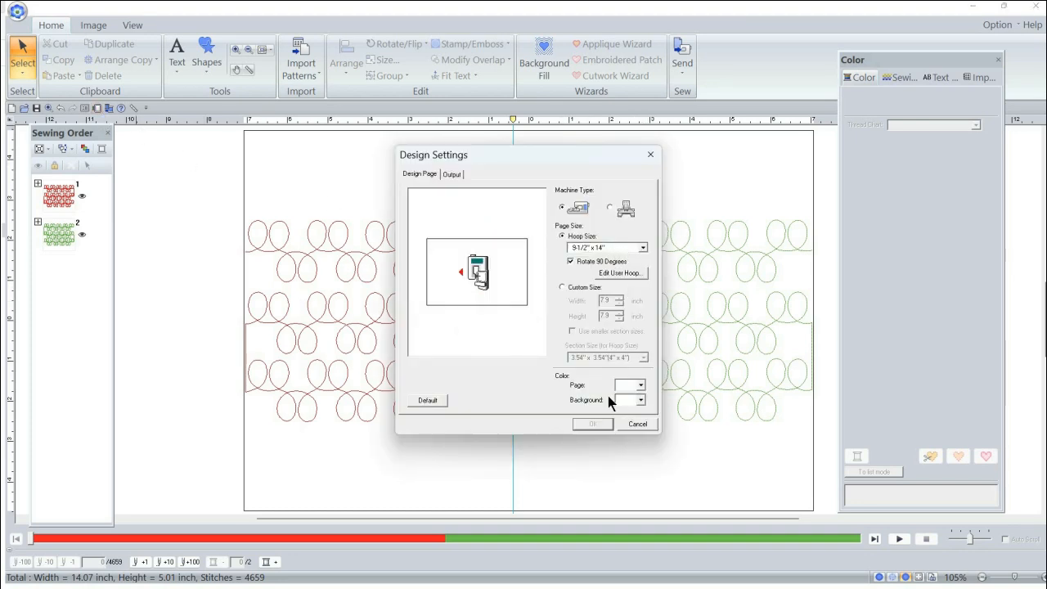
# Step: Cancel the design settings and simulate the stitching of the joined 5x7 loop rectangles, raising the playback speed partway
pyautogui.click(632, 424)
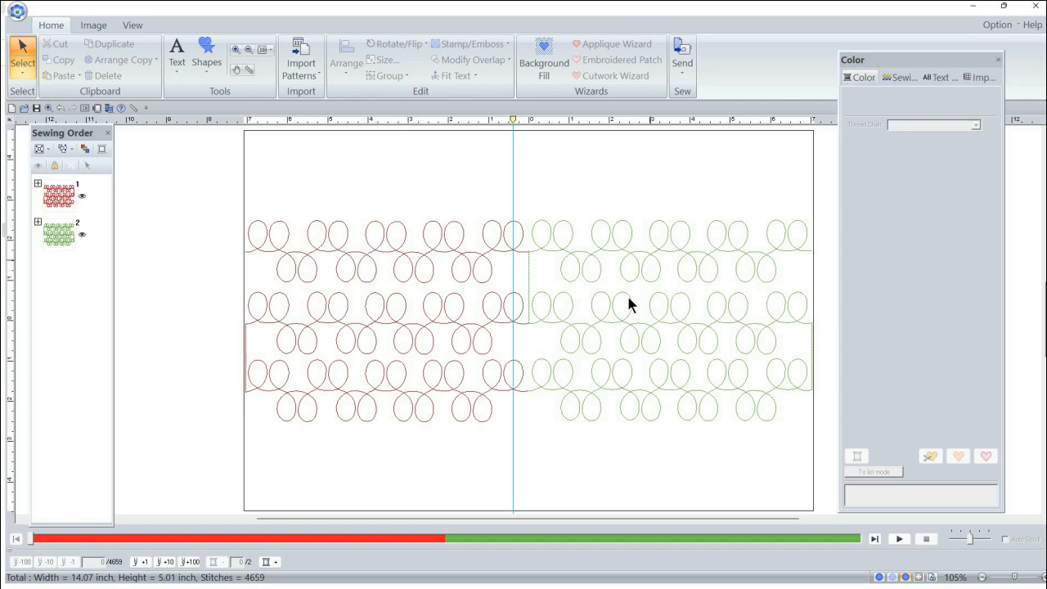
pyautogui.click(900, 538)
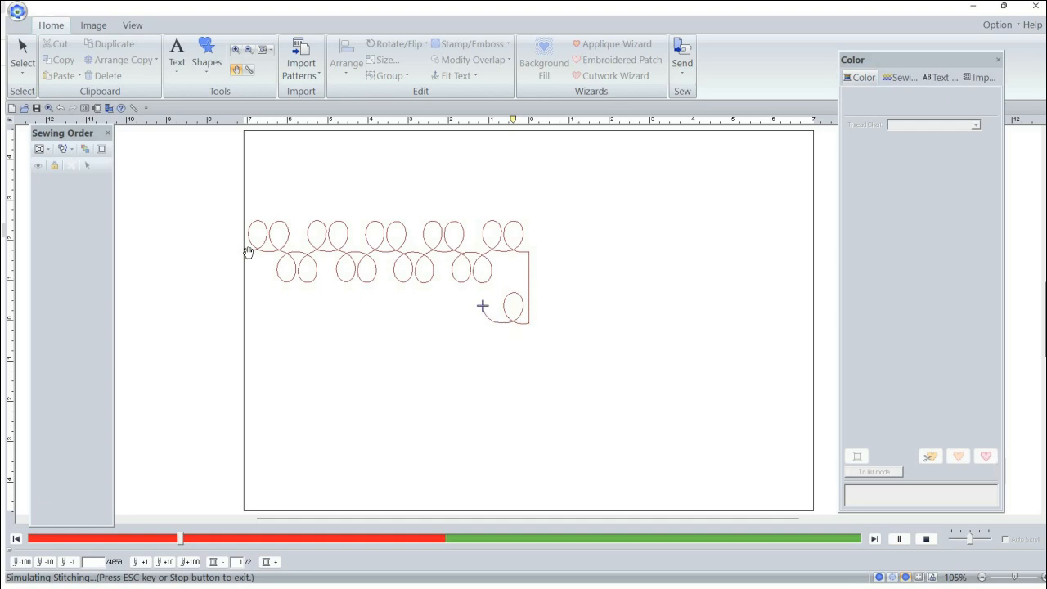
pyautogui.click(976, 541)
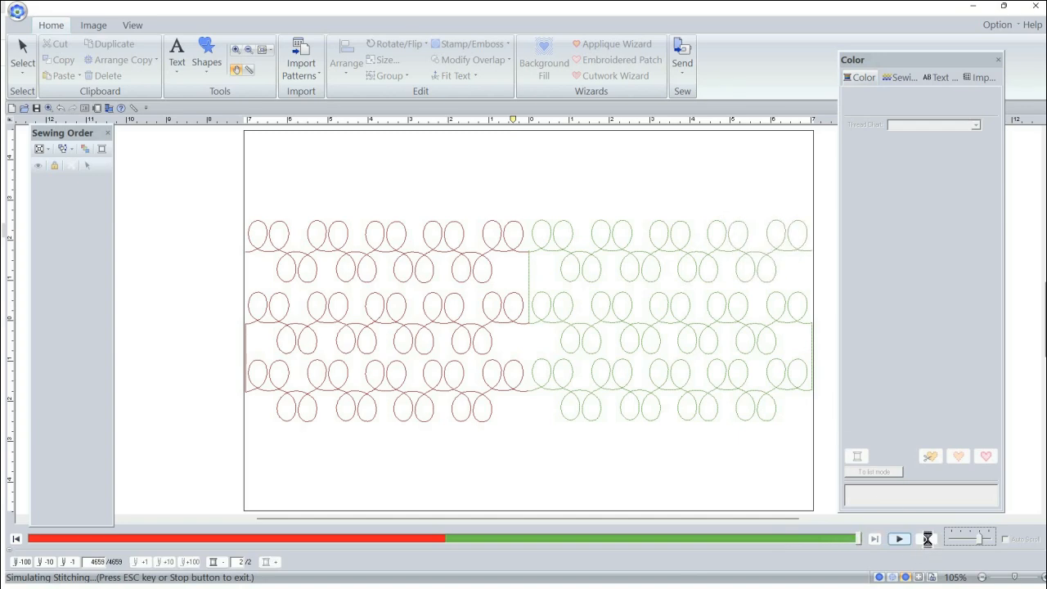
pyautogui.press('Escape')
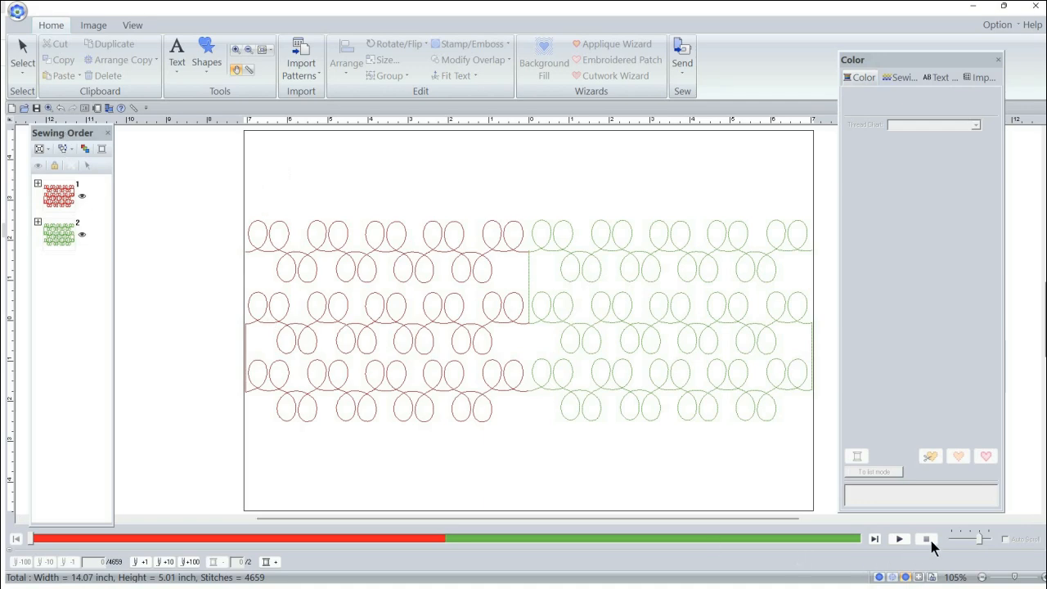
# Step: Make room beside the hoop's right edge by closing the Color and Sewing Order panes
pyautogui.moveTo(721, 520); pyautogui.dragTo(781, 524)
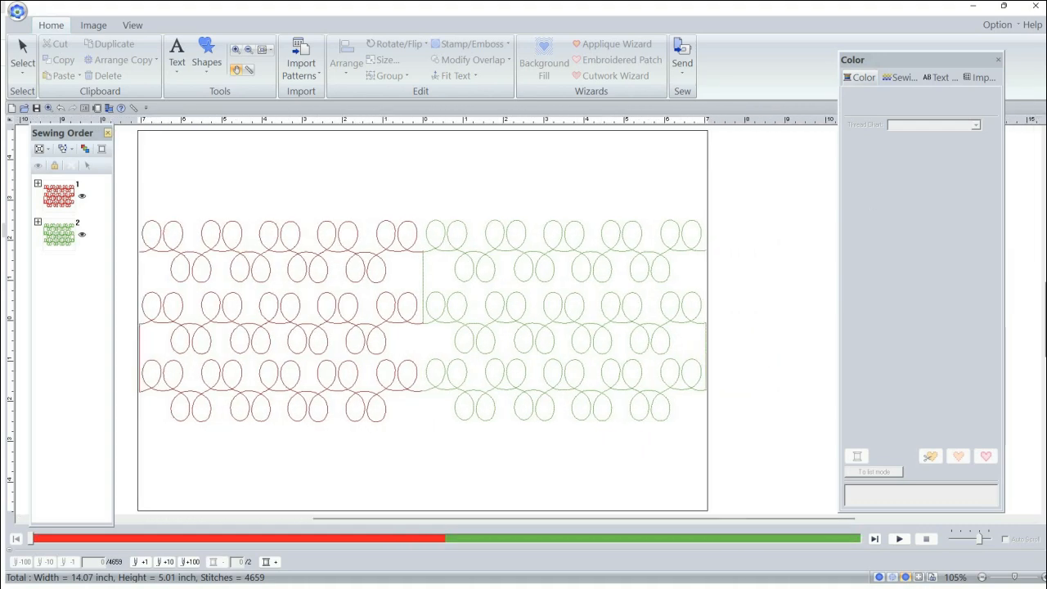
pyautogui.click(999, 59)
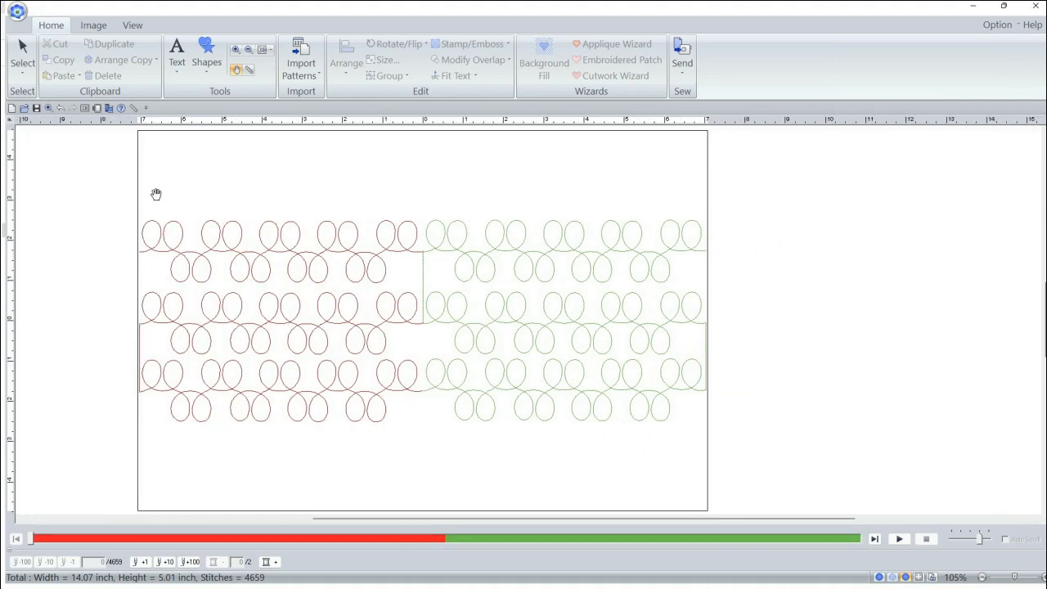
# Step: Select the grouped loop designs, toggle the page grid on and off, and redisplay the Sewing Order pane
pyautogui.click(25, 56)
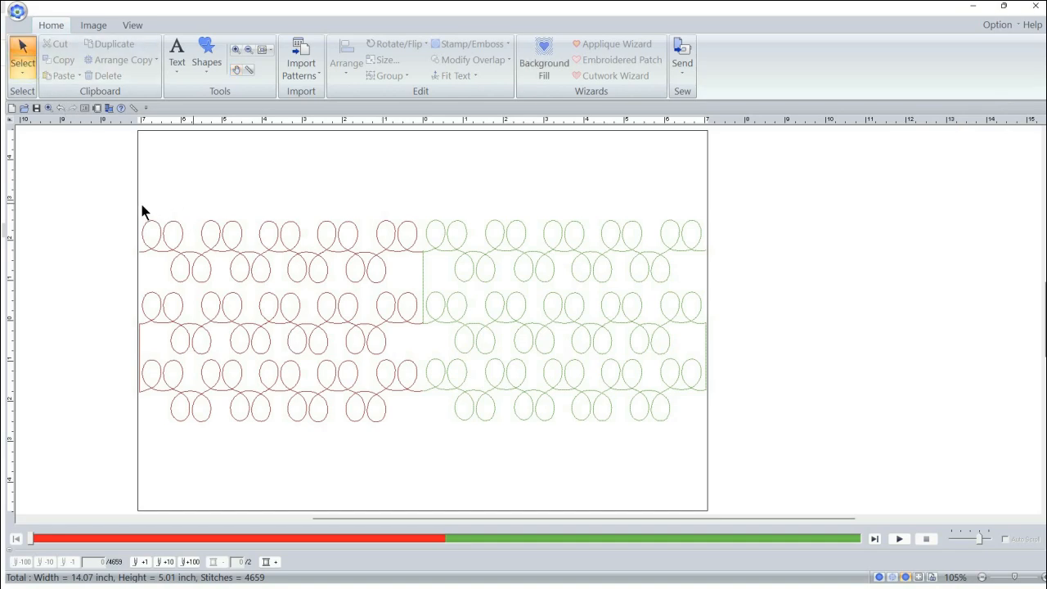
pyautogui.moveTo(141, 204); pyautogui.dragTo(413, 414)
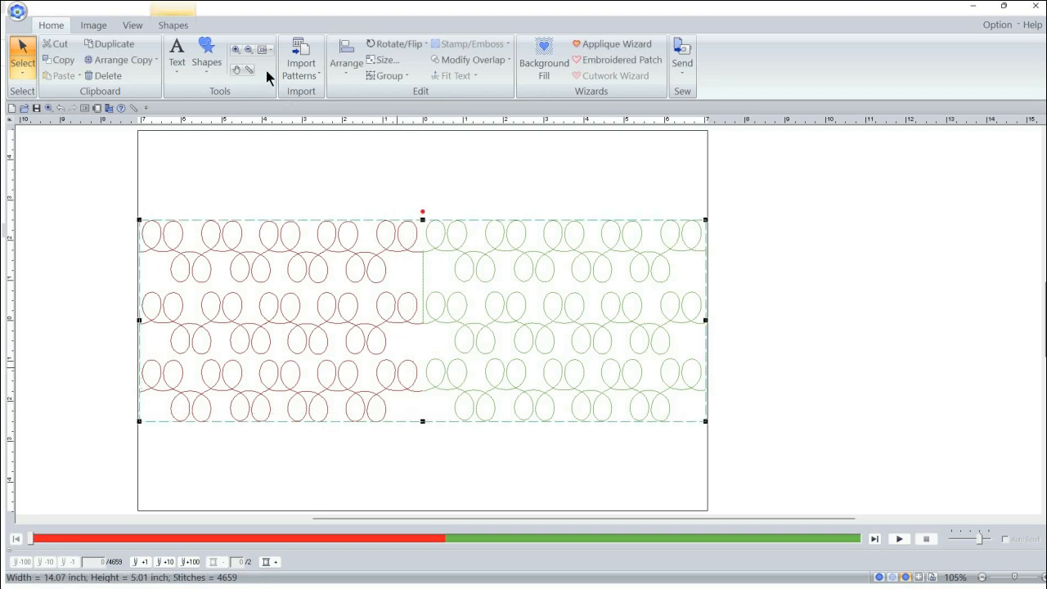
pyautogui.click(133, 25)
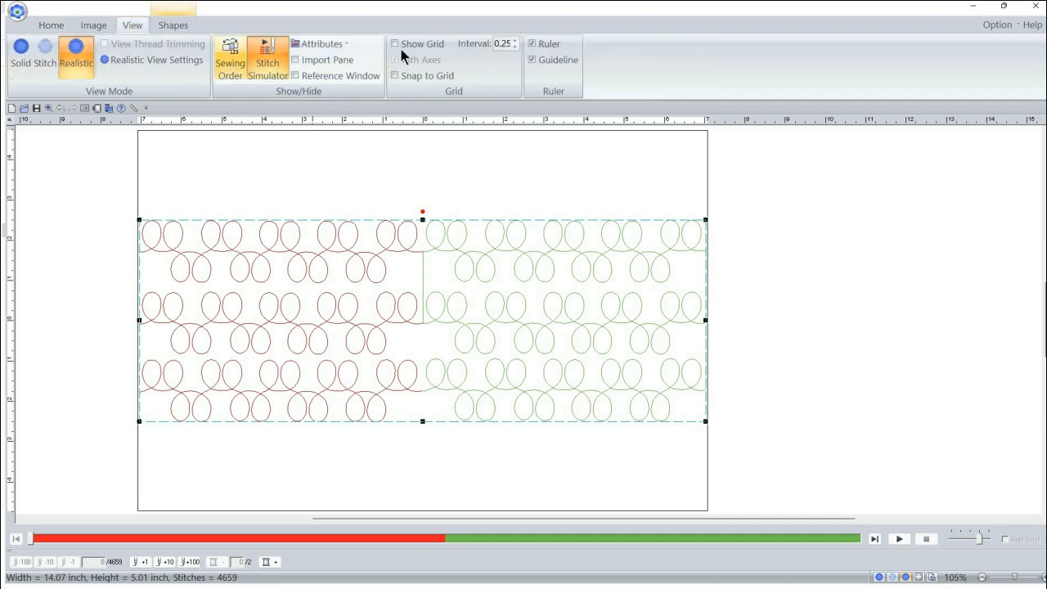
pyautogui.click(395, 44)
pyautogui.click(229, 62)
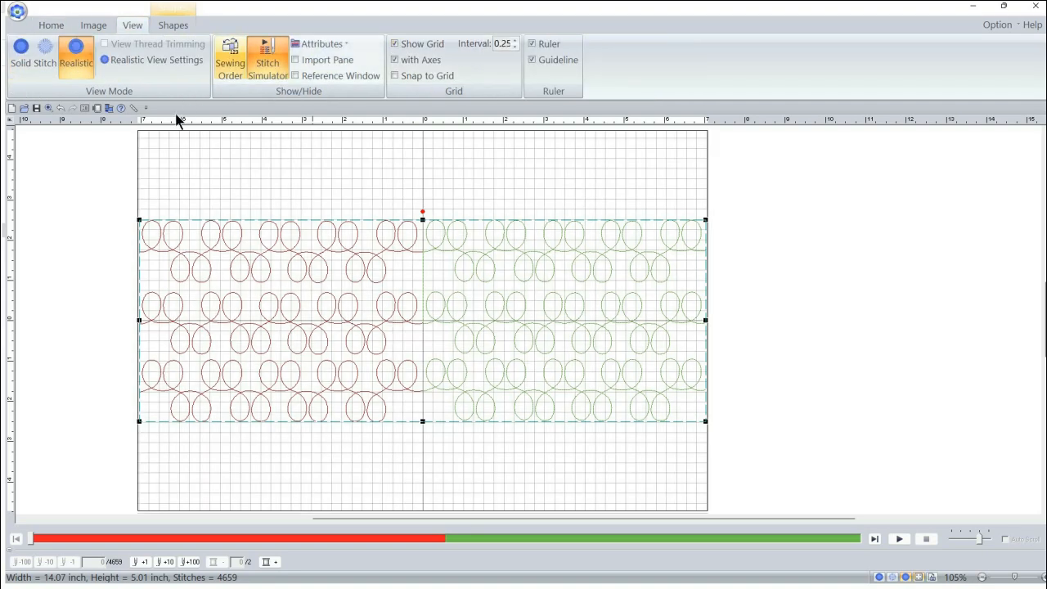
pyautogui.click(396, 43)
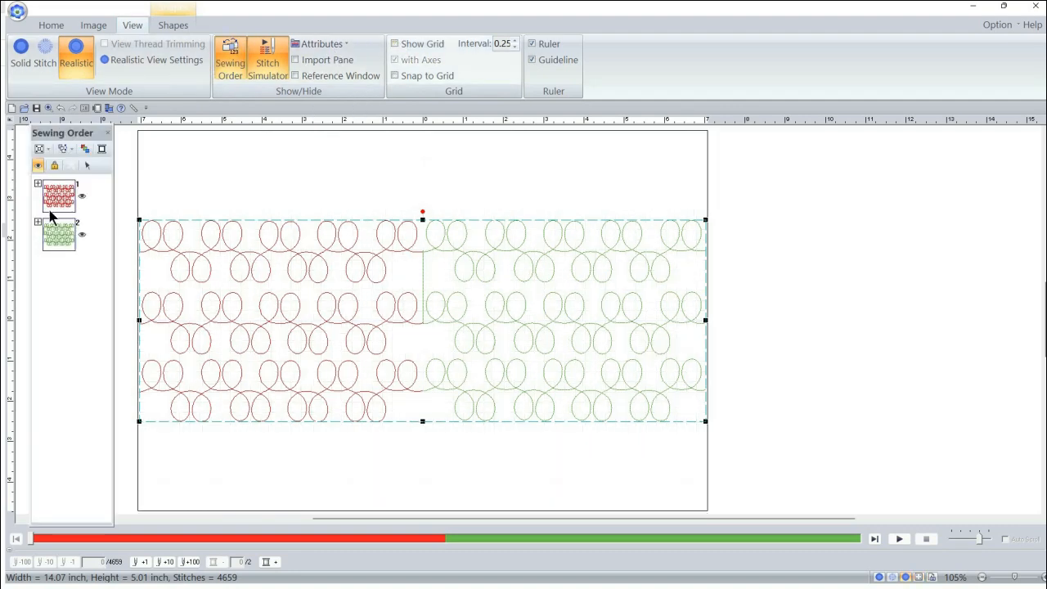
pyautogui.click(67, 203)
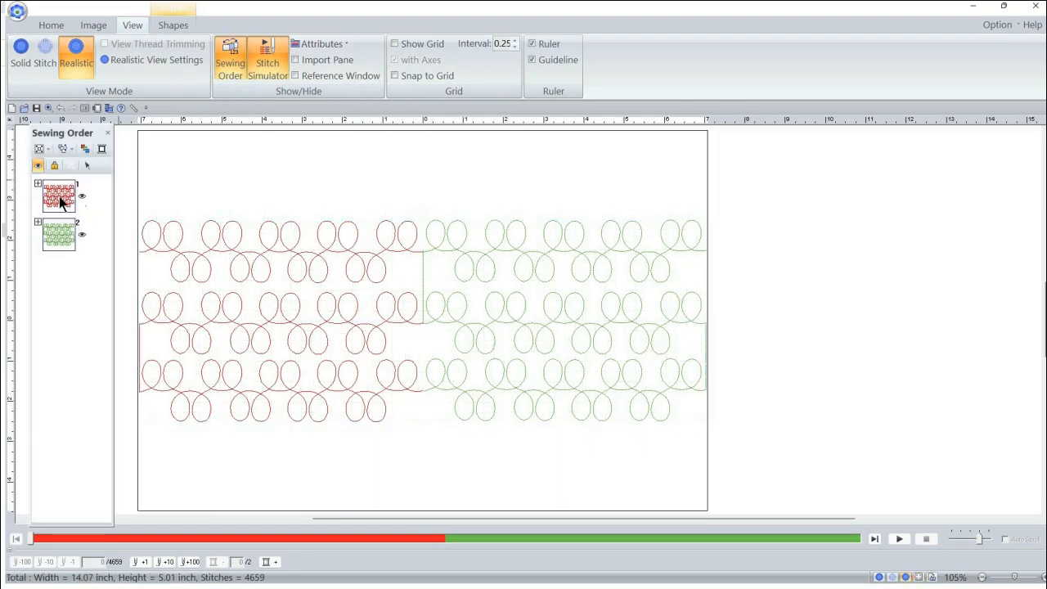
pyautogui.rightClick(67, 205)
pyautogui.click(123, 204)
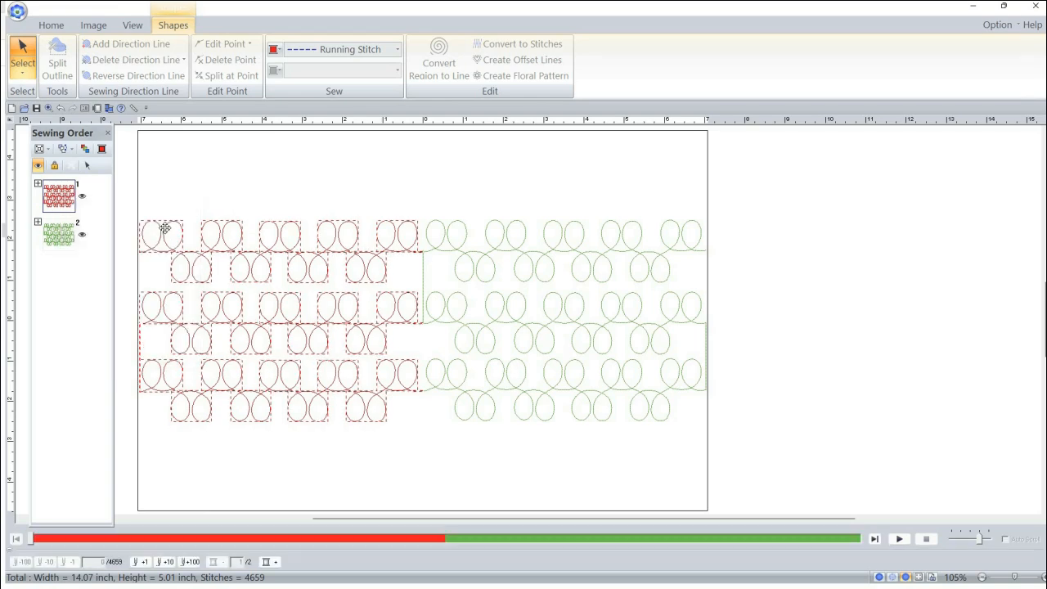
pyautogui.rightClick(163, 229)
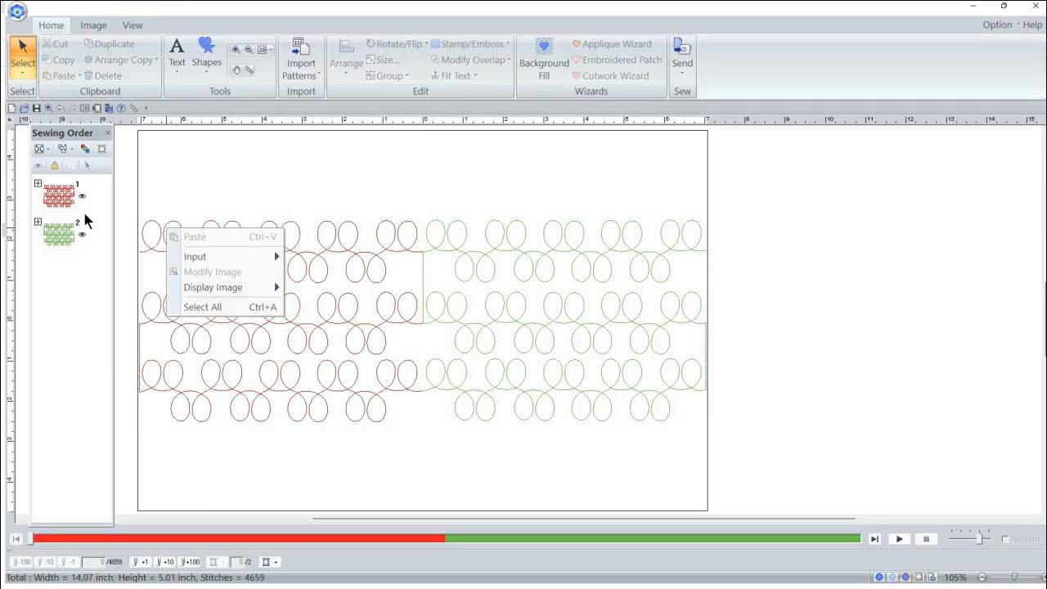
# Step: Select only the red loop design through the sewing order, copy it and clear the selection
pyautogui.rightClick(59, 198)
pyautogui.click(93, 210)
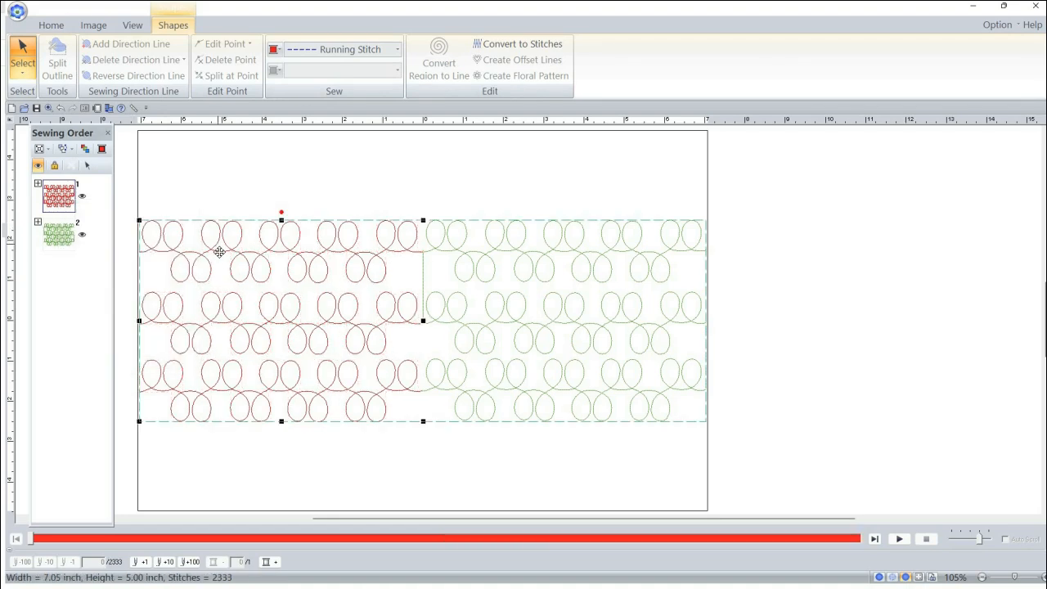
pyautogui.rightClick(248, 281)
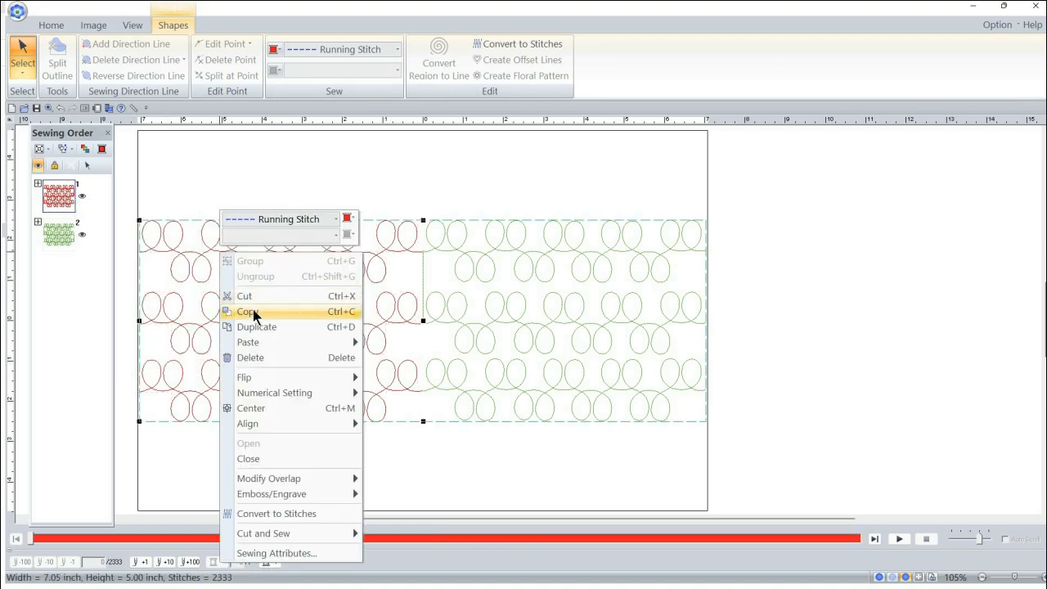
pyautogui.click(249, 312)
pyautogui.click(263, 189)
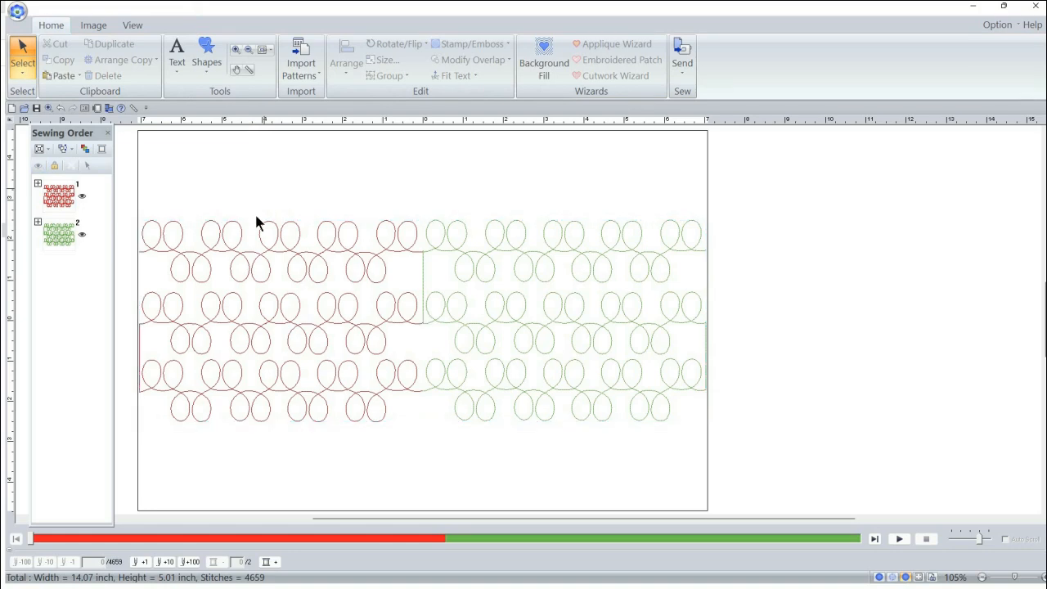
# Step: Paste the red loop design and position it against the green design's right end, outside the hoop, with its rows aligned
pyautogui.hotkey('ctrl', 'v')
pyautogui.moveTo(288, 268)
pyautogui.mouseDown()
pyautogui.moveTo(829, 259)
pyautogui.moveTo(856, 271)
pyautogui.mouseUp()
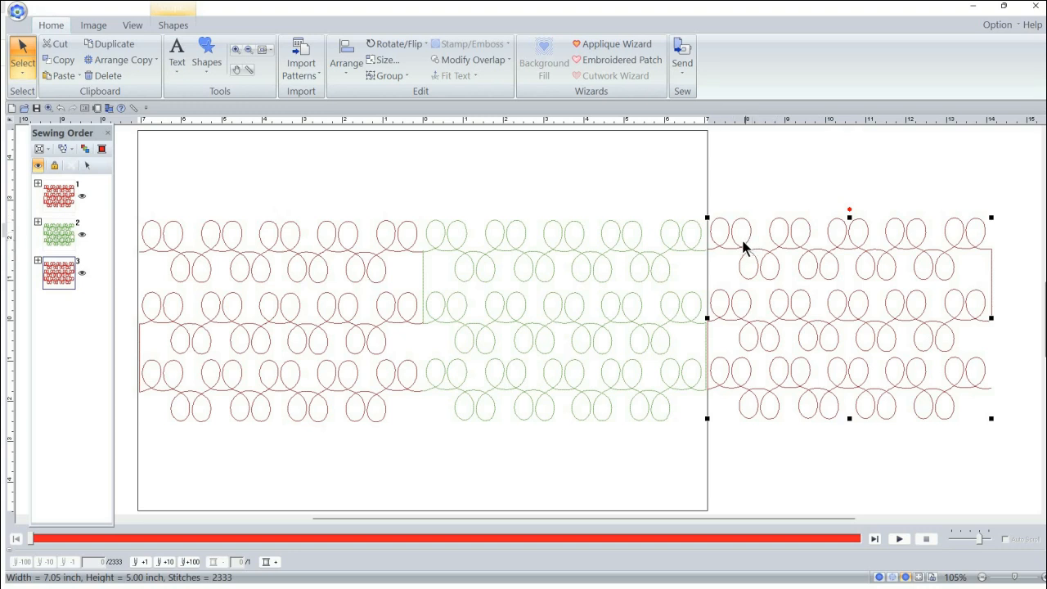
pyautogui.press('Down')
pyautogui.press('Down')
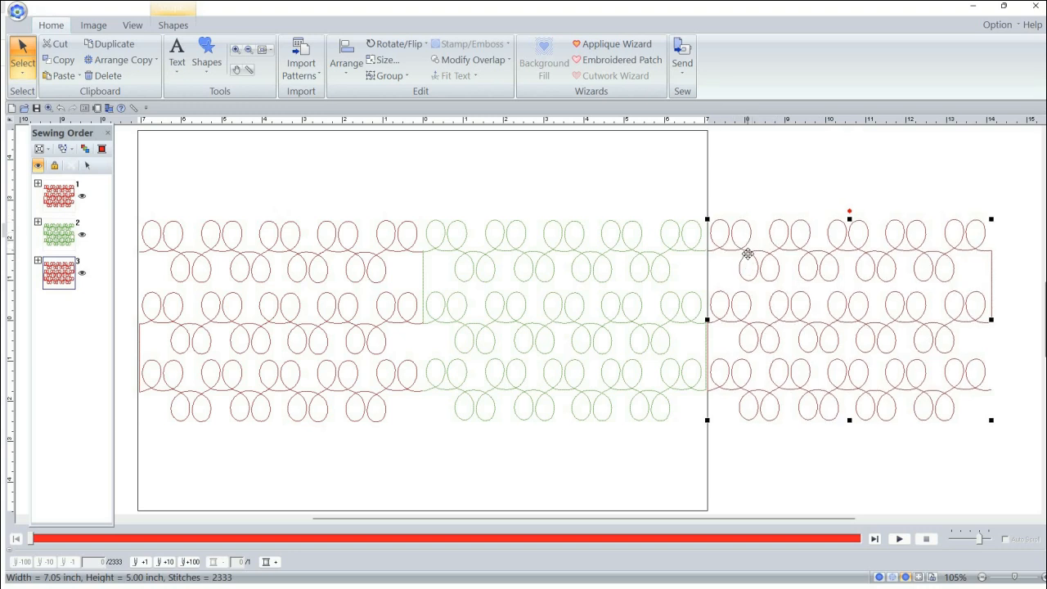
pyautogui.press('Right')
pyautogui.press('Right')
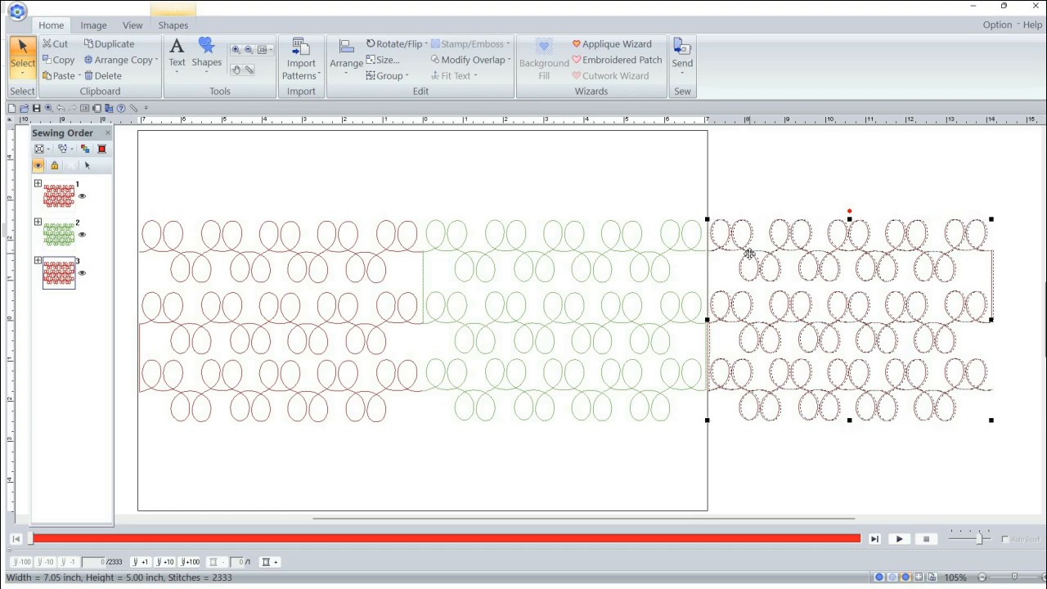
pyautogui.press('Right')
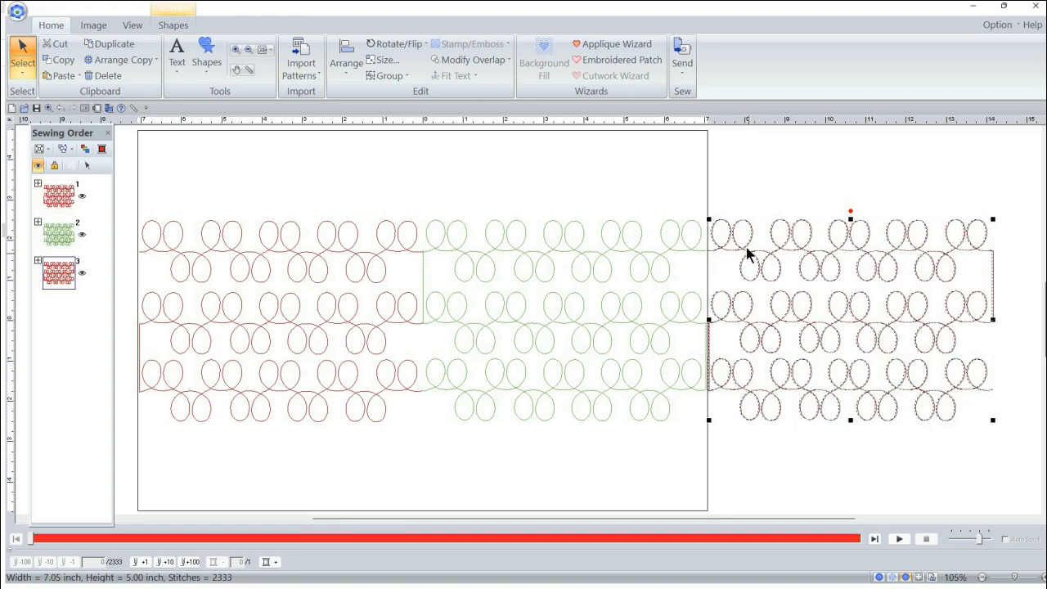
pyautogui.click(774, 182)
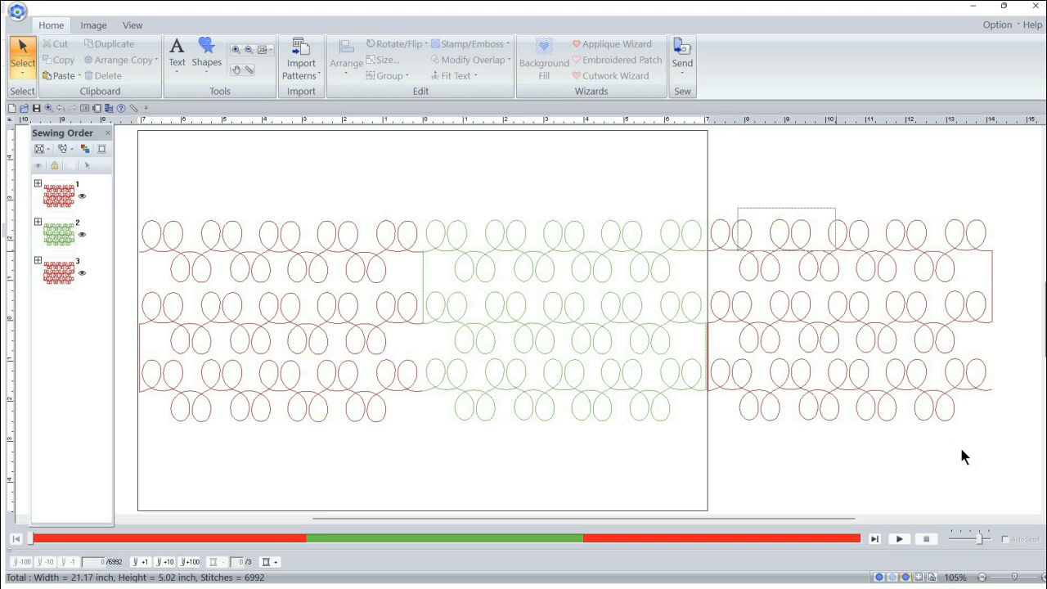
# Step: Nudge the pasted red loop design slightly left against the green design's right end and check its fit by reselecting it
pyautogui.click(804, 367)
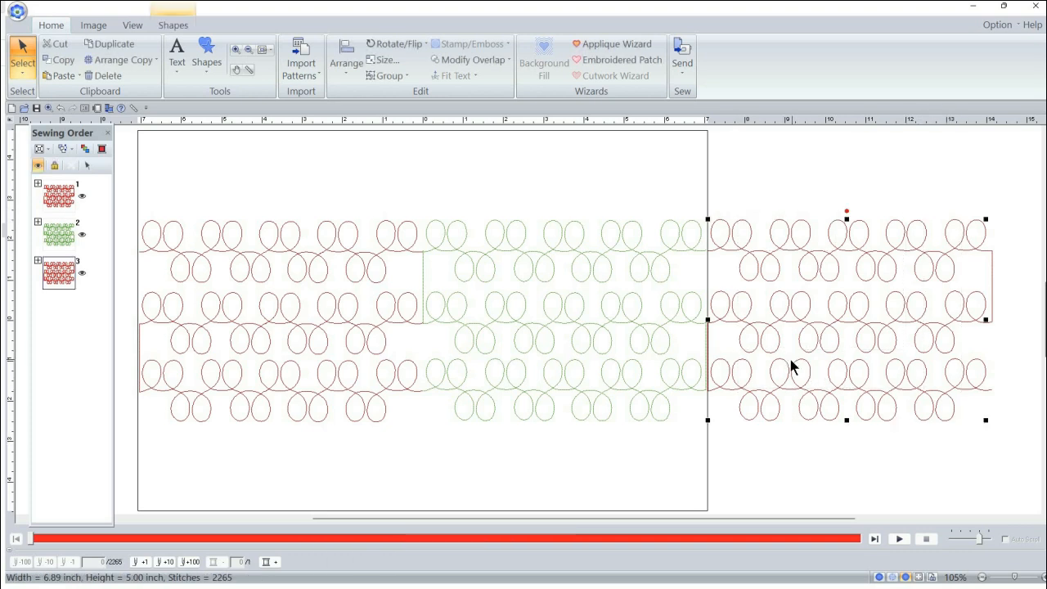
pyautogui.press('Left')
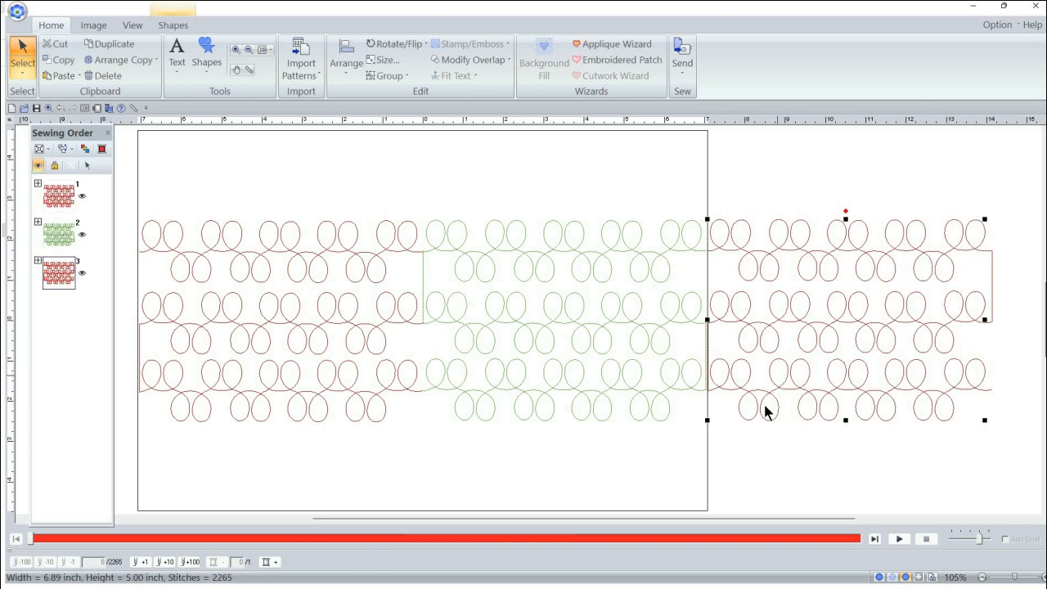
pyautogui.press('Left')
pyautogui.click(766, 436)
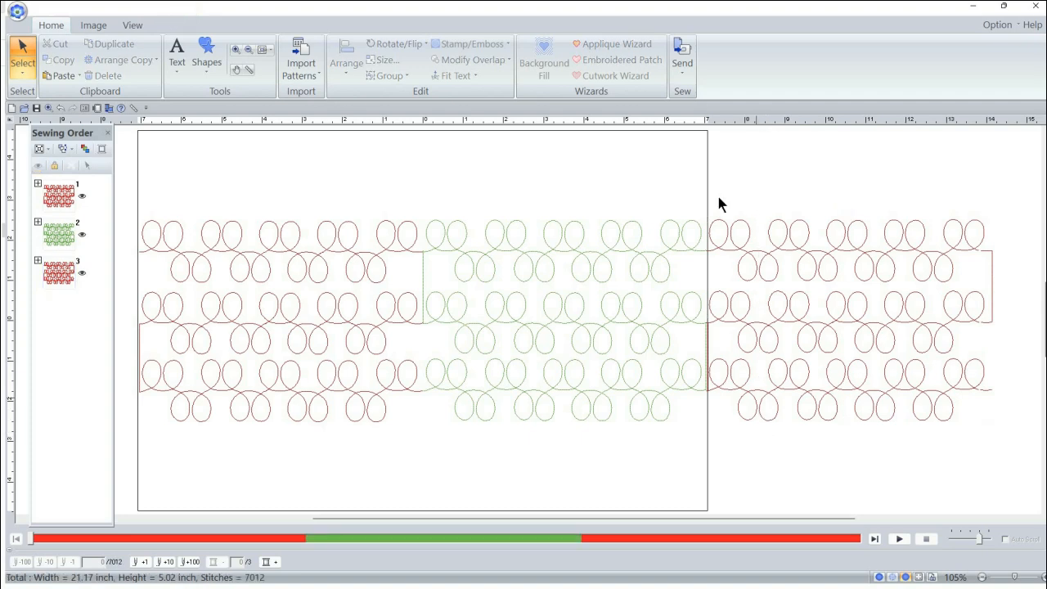
pyautogui.moveTo(714, 192); pyautogui.dragTo(1014, 473)
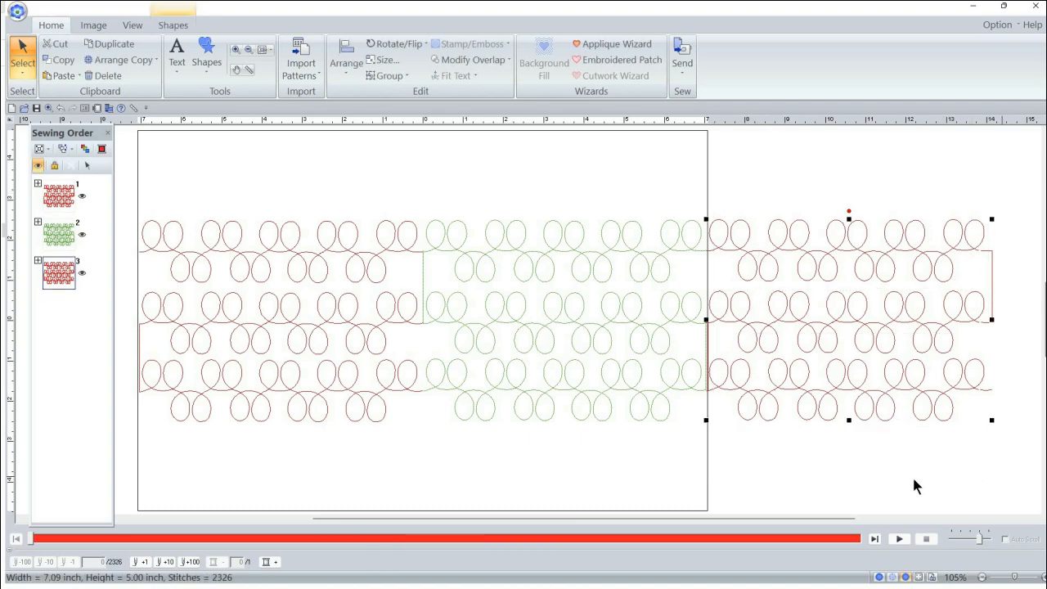
pyautogui.click(872, 496)
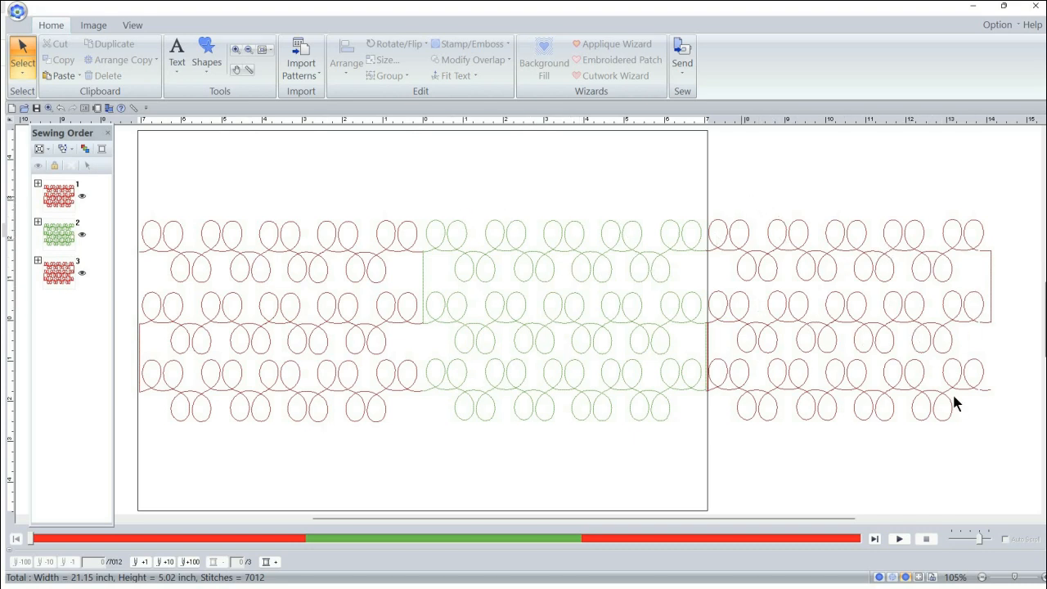
# Step: Delete the pasted red loop design outside the hoop, including the leftover vertical line at its far end
pyautogui.moveTo(954, 395); pyautogui.dragTo(982, 445)
pyautogui.click(158, 201)
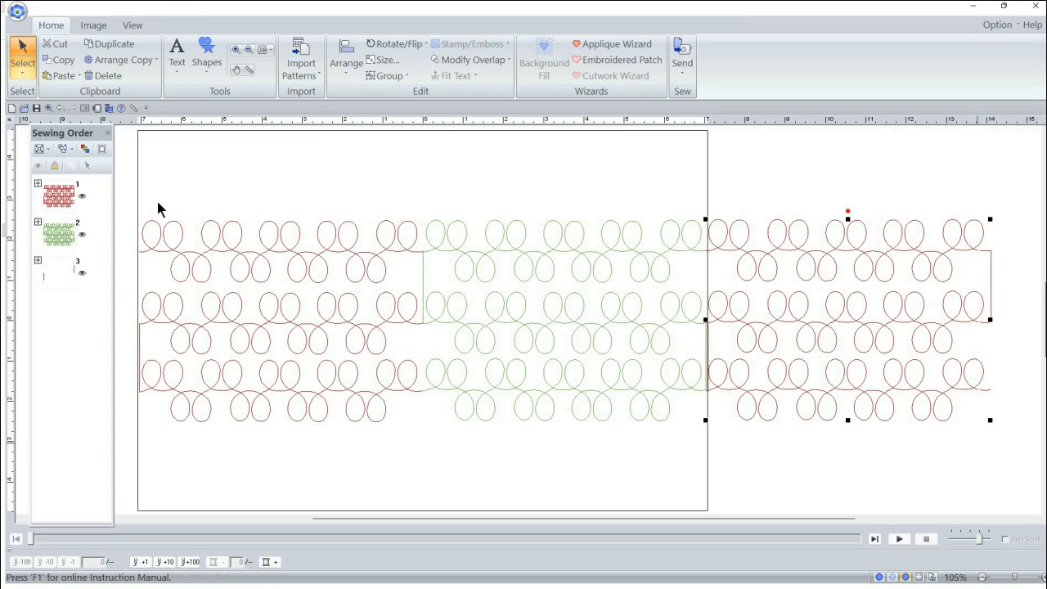
pyautogui.moveTo(130, 207); pyautogui.dragTo(719, 456)
pyautogui.moveTo(977, 250); pyautogui.dragTo(1026, 355)
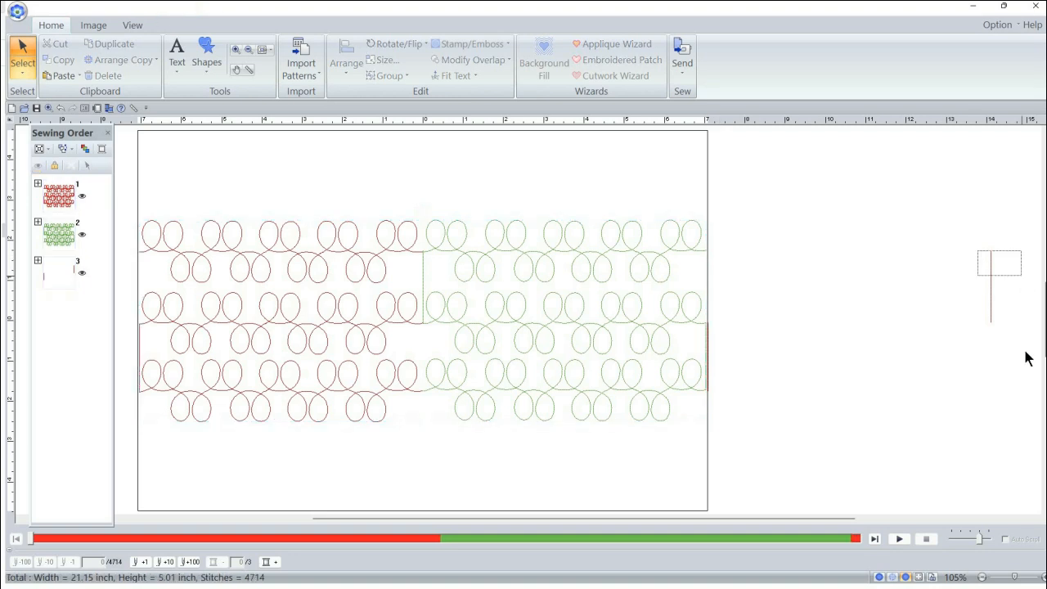
pyautogui.press('Delete')
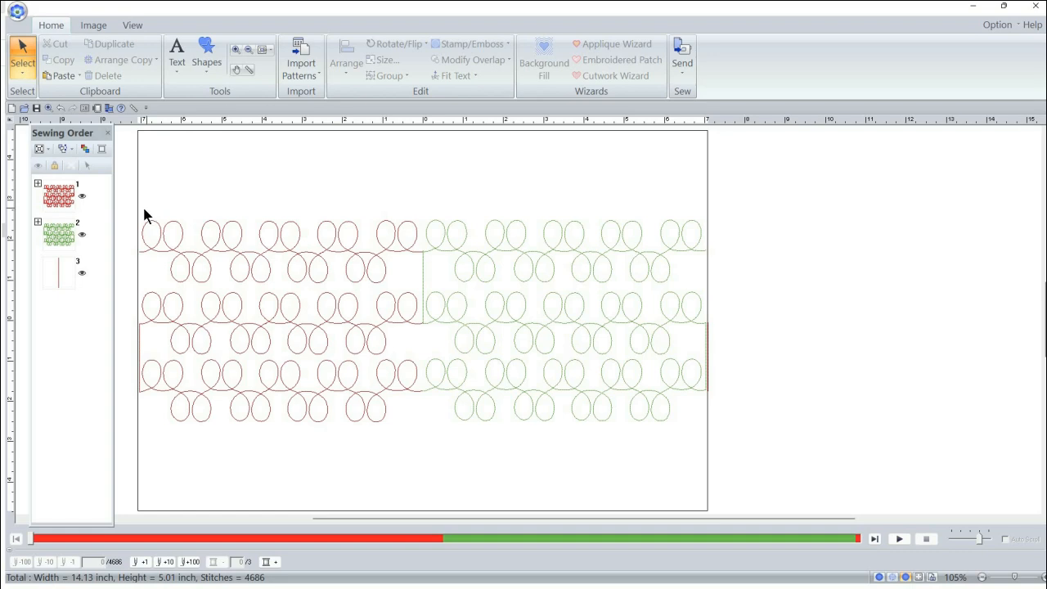
# Step: Duplicate the joined red and green loop designs and position the copy outside the hoop, continuing the rows from the green design's right end
pyautogui.moveTo(131, 209); pyautogui.dragTo(703, 392)
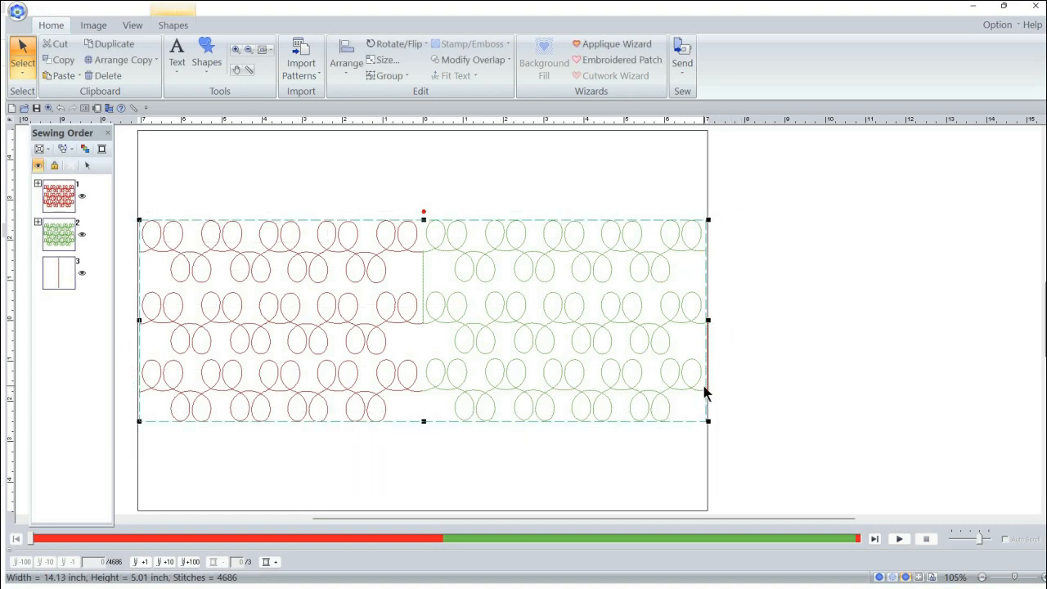
pyautogui.hotkey('ctrl', 'd')
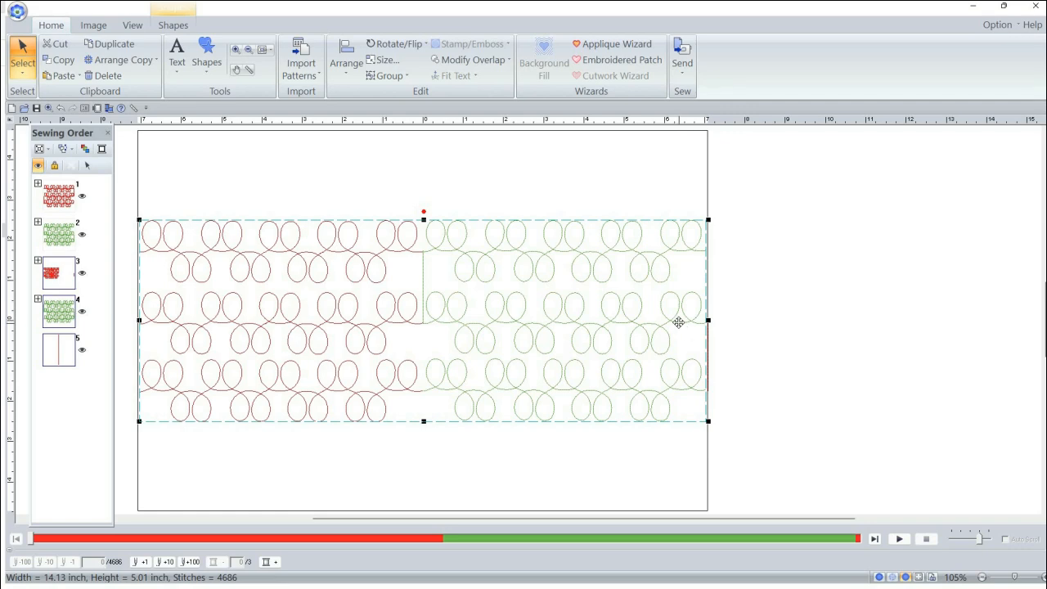
pyautogui.moveTo(383, 316); pyautogui.dragTo(952, 318)
pyautogui.click(820, 170)
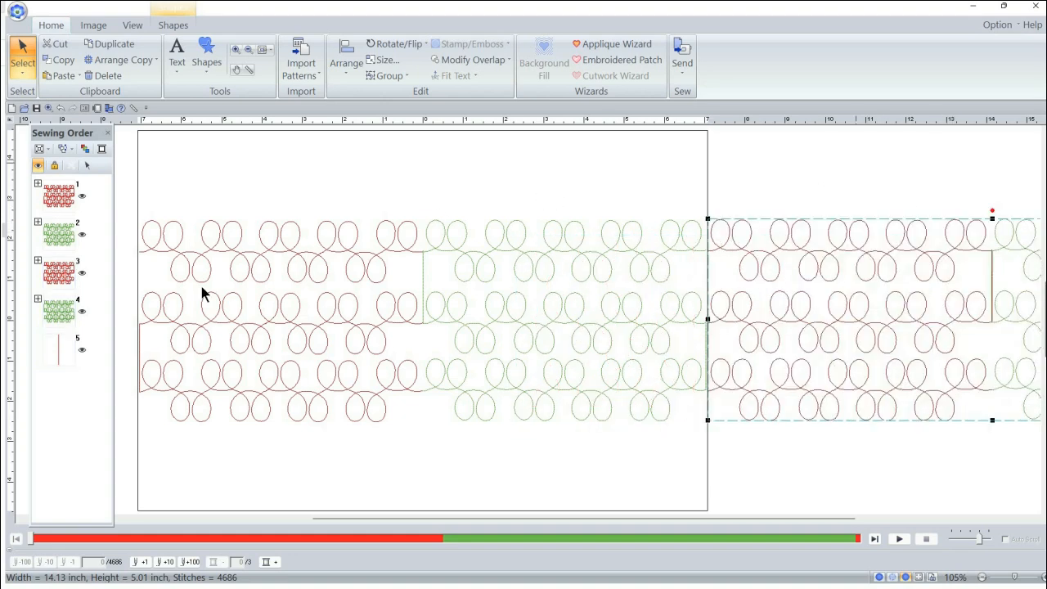
# Step: Select the stray vertical line, the last object in the sewing order, and delete it
pyautogui.click(247, 49)
pyautogui.click(632, 265)
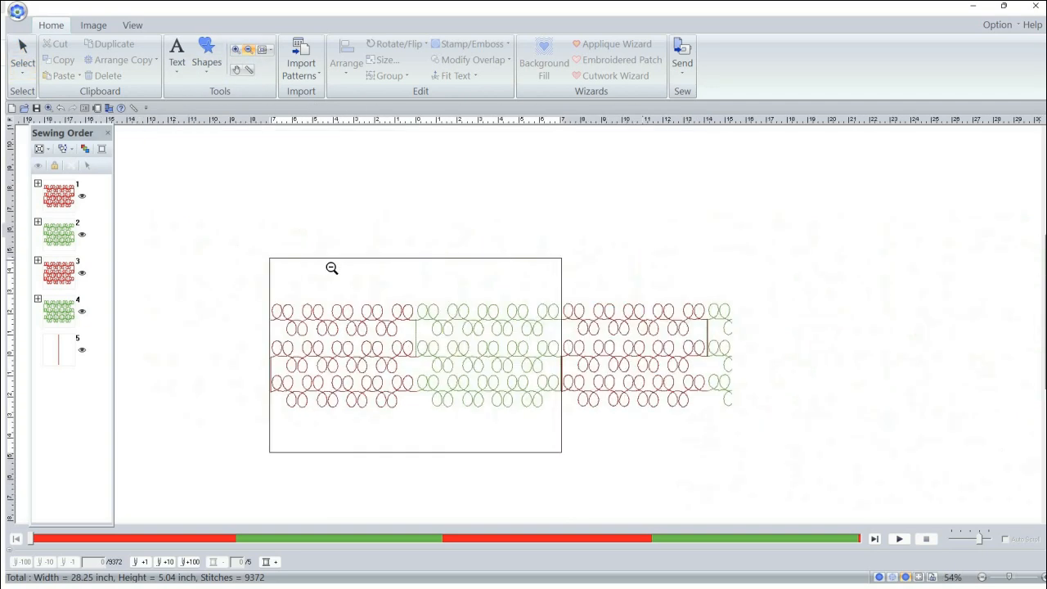
pyautogui.click(25, 56)
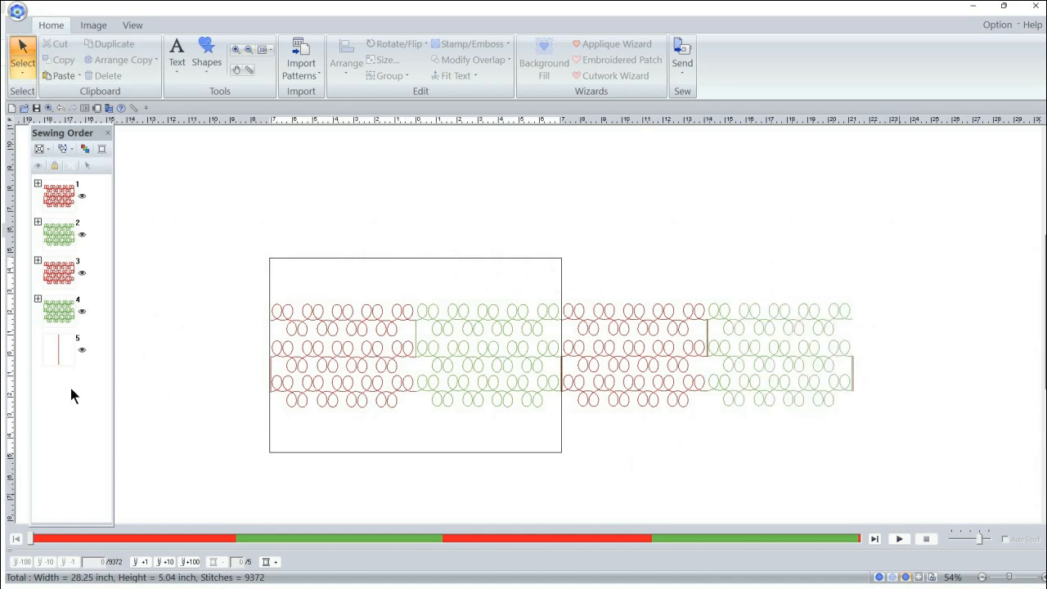
pyautogui.click(57, 351)
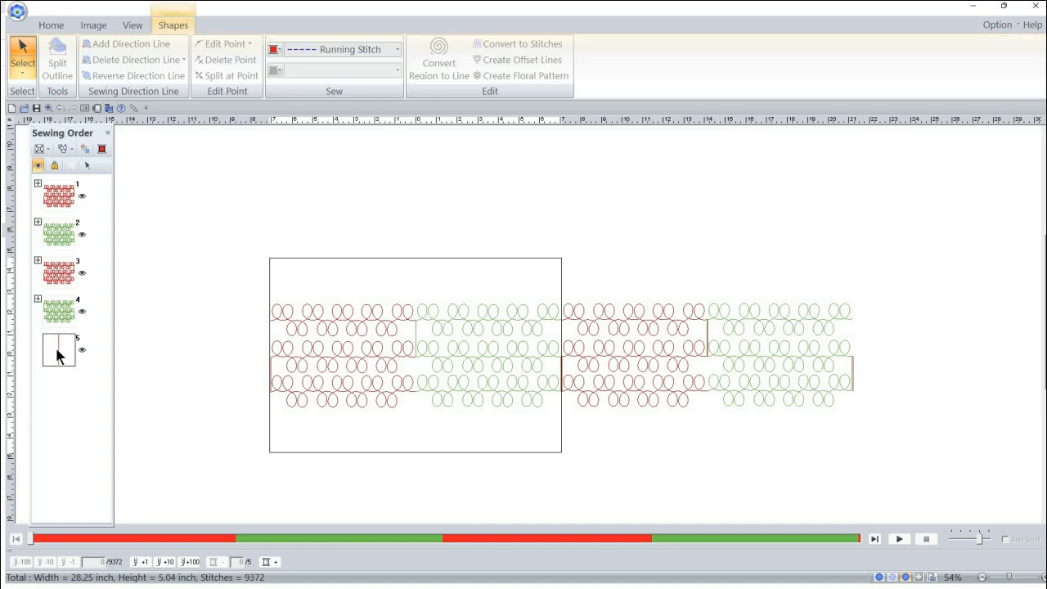
pyautogui.rightClick(57, 350)
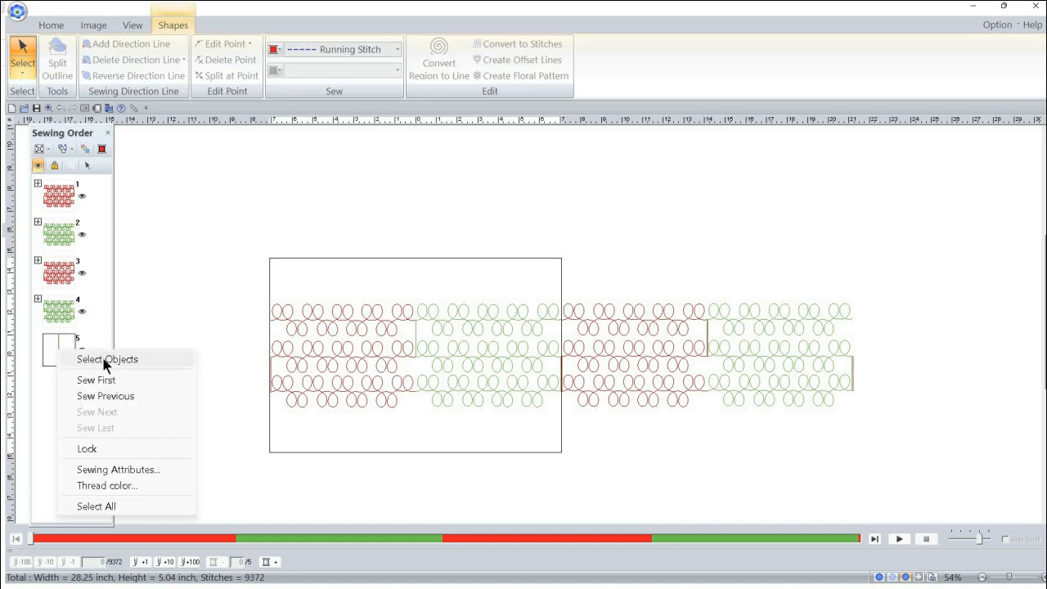
pyautogui.click(104, 359)
pyautogui.press('Delete')
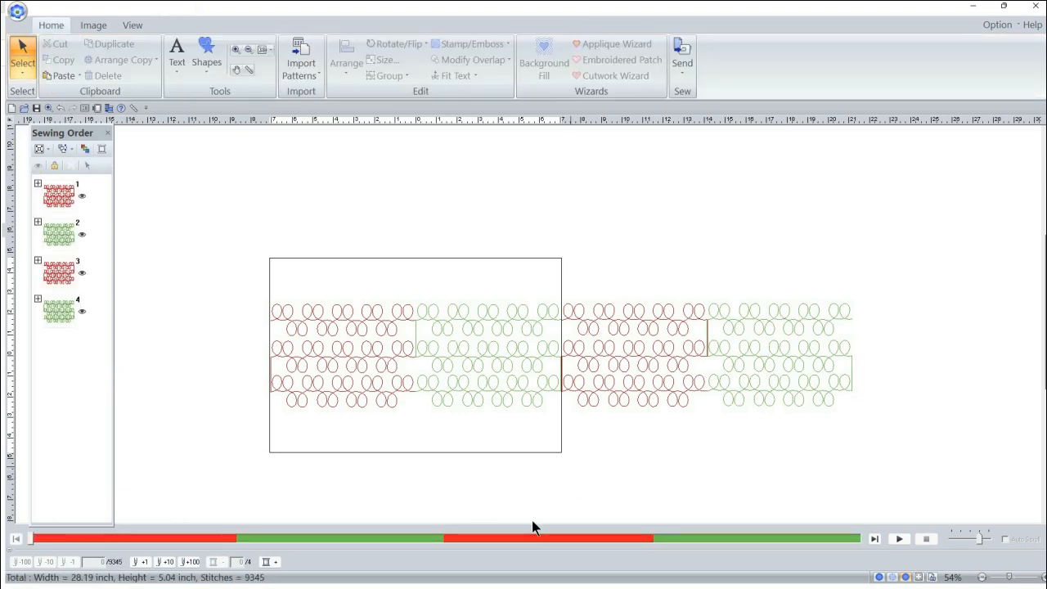
# Step: Run the stitch simulation of the four joined loop blocks at maximum speed, and close the embroidery program when it ends
pyautogui.click(900, 540)
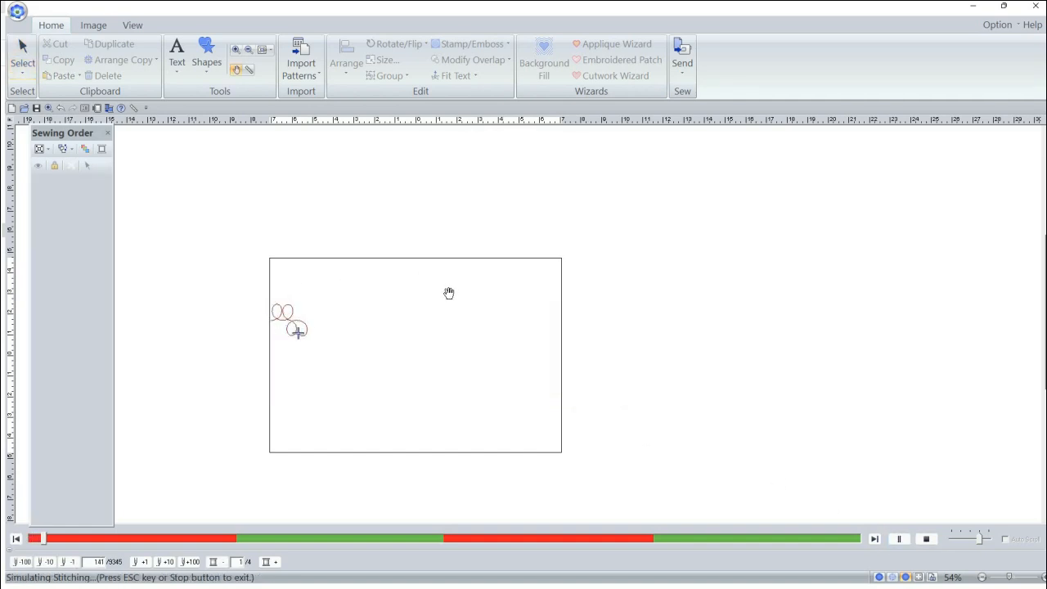
pyautogui.click(989, 534)
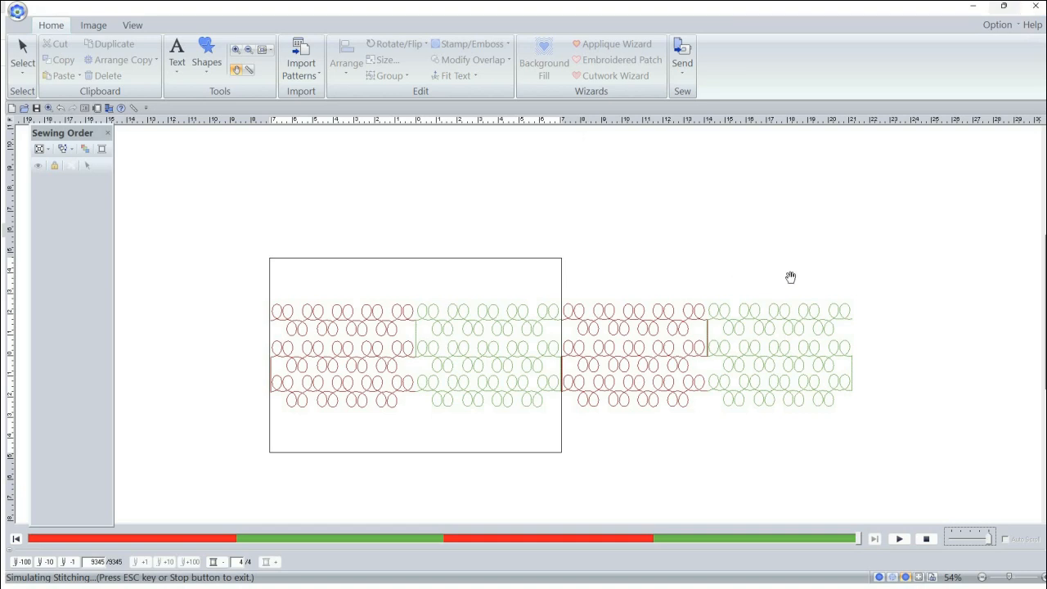
pyautogui.click(1036, 6)
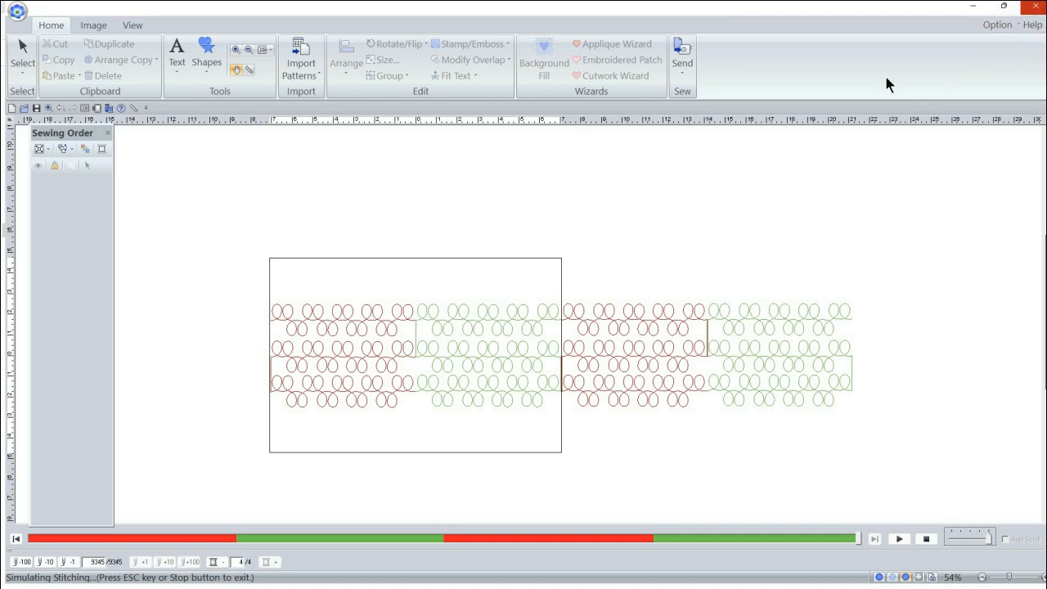
pyautogui.click(589, 328)
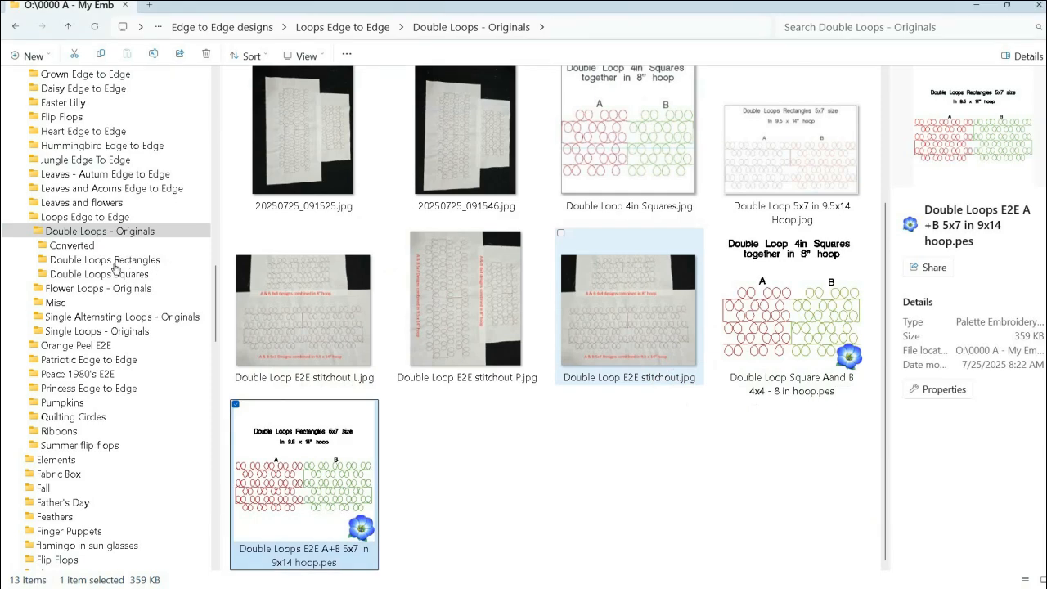
# Step: In File Explorer, open the Double Loops Rectangles folder and show its files in Details view to review the sizes
pyautogui.click(131, 261)
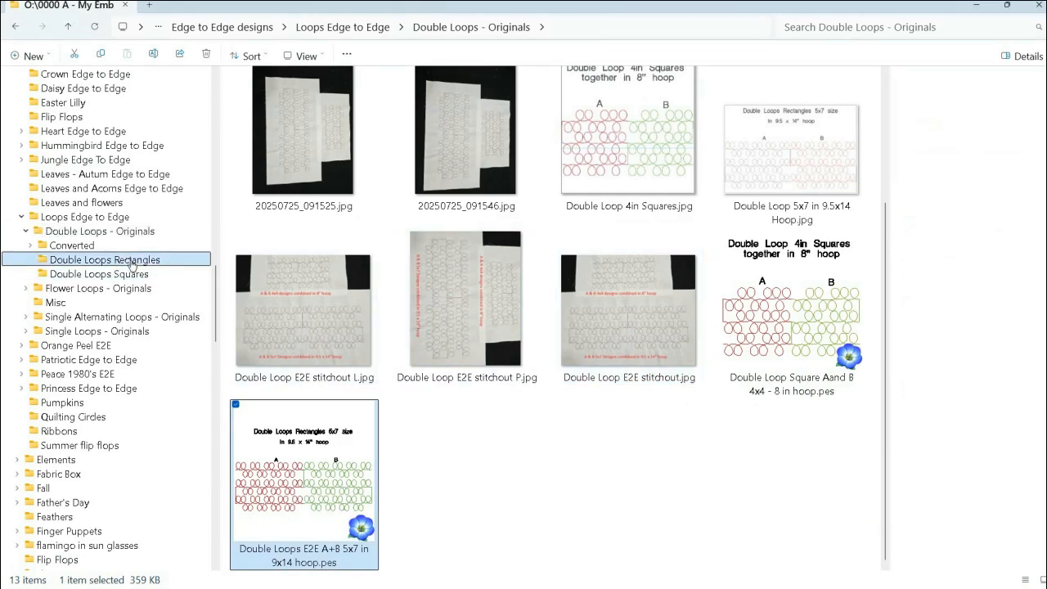
pyautogui.scroll(-2, 360, 131)
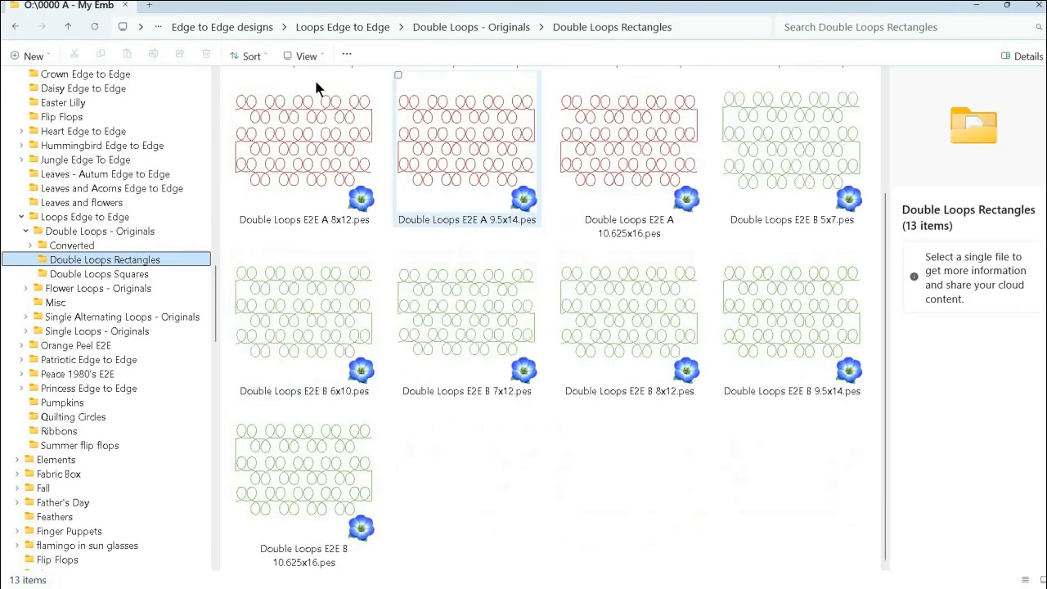
pyautogui.click(305, 55)
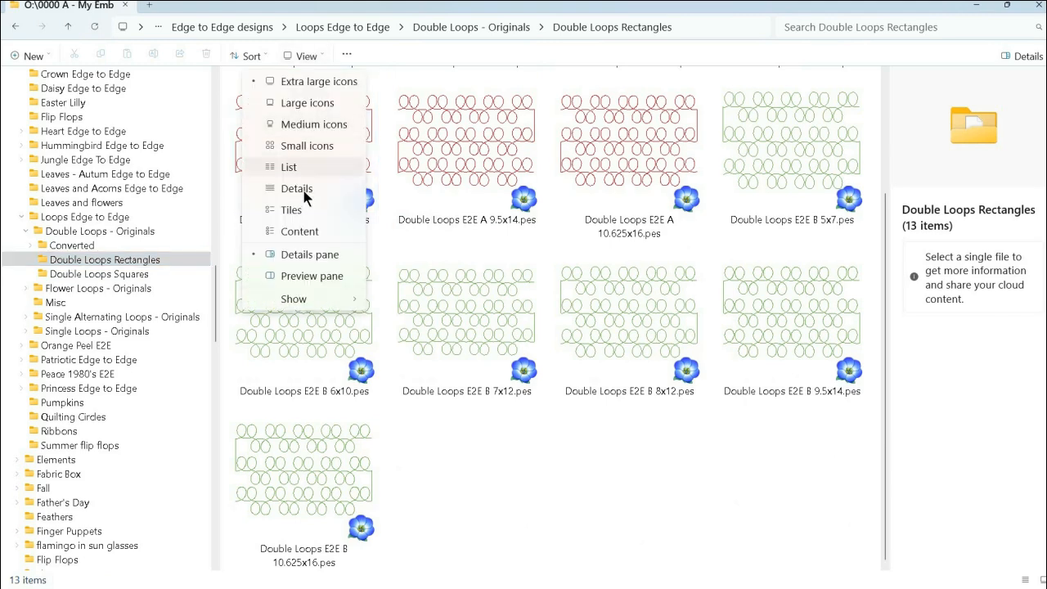
pyautogui.click(292, 187)
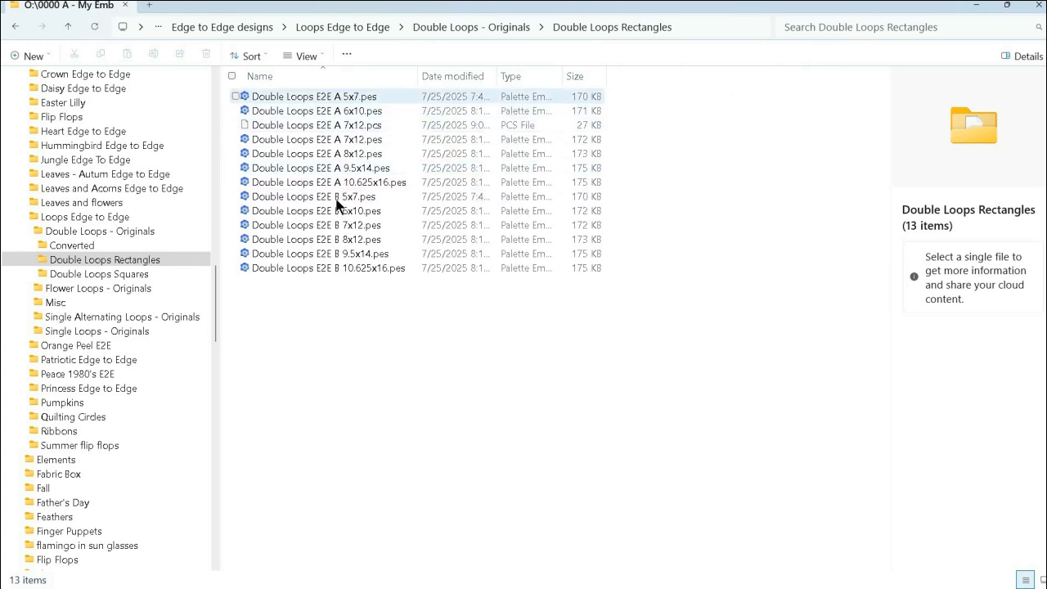
# Step: Open the Double Loops Squares folder, show its files in Details view to review the sizes, and return to Double Loops Rectangles
pyautogui.click(127, 276)
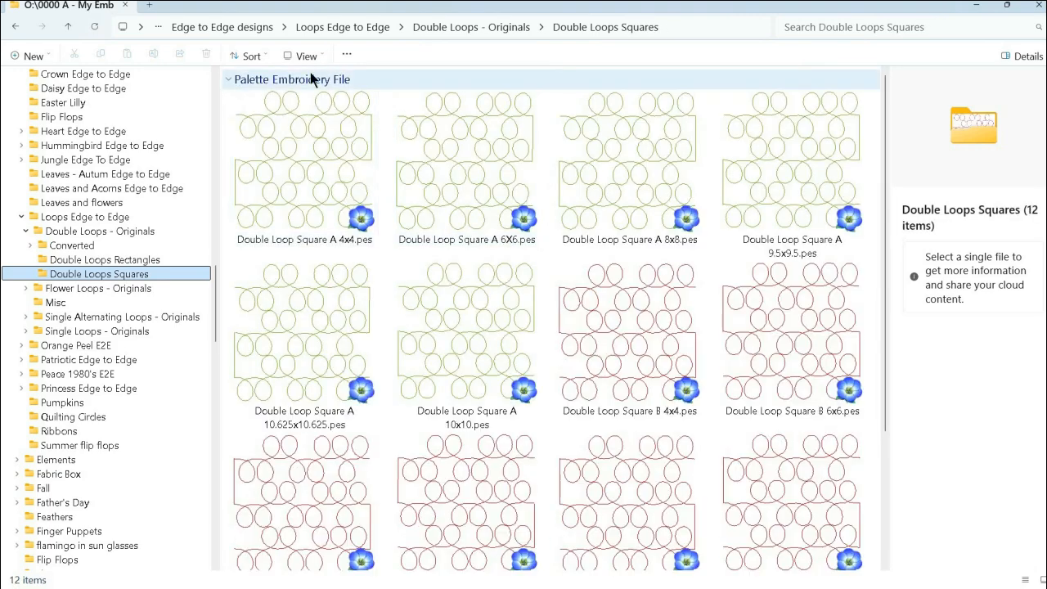
pyautogui.click(306, 56)
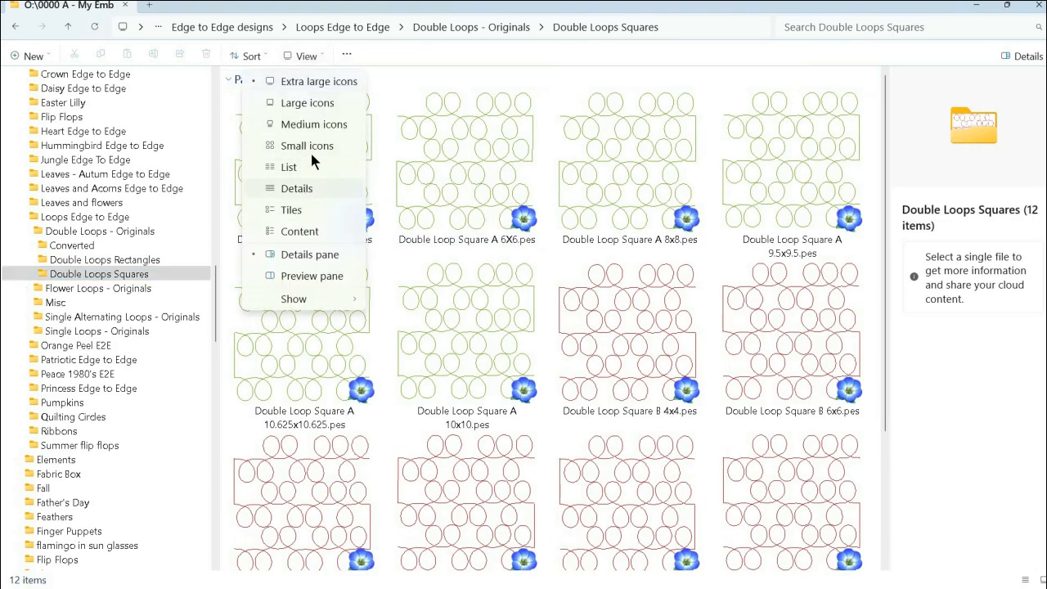
pyautogui.click(296, 188)
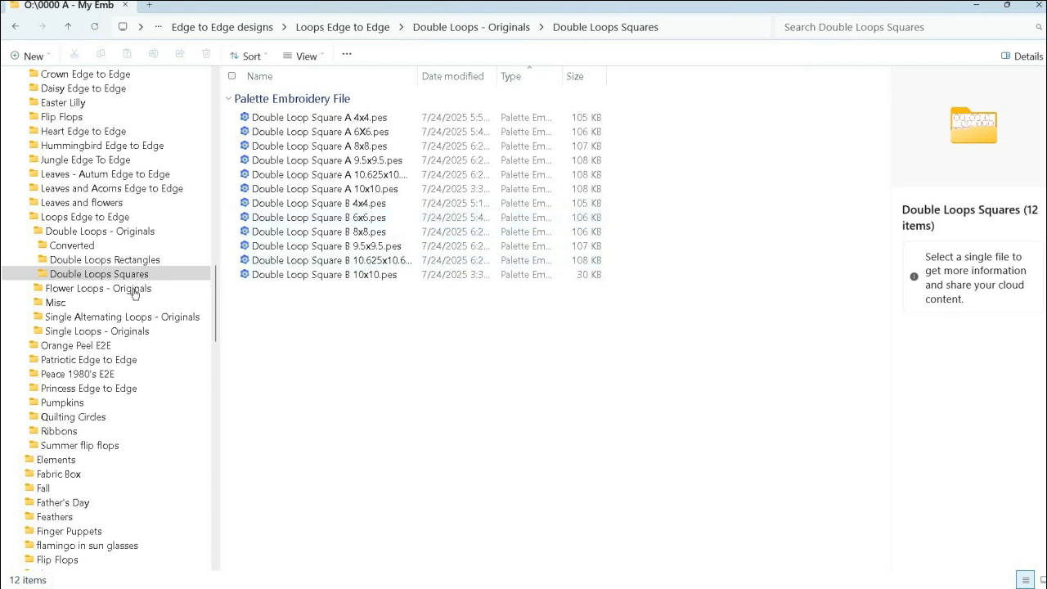
pyautogui.click(113, 260)
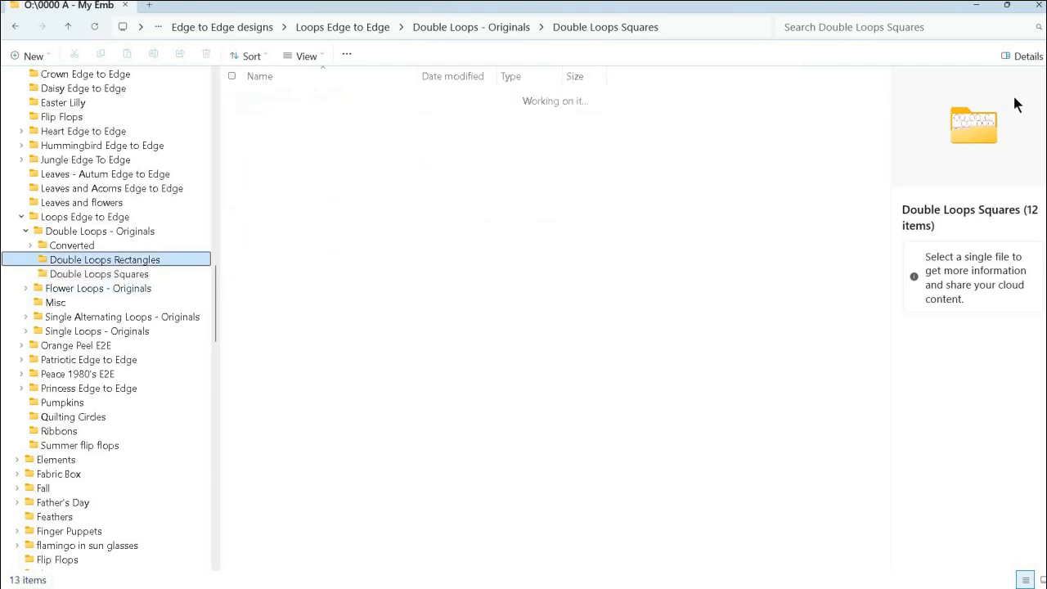